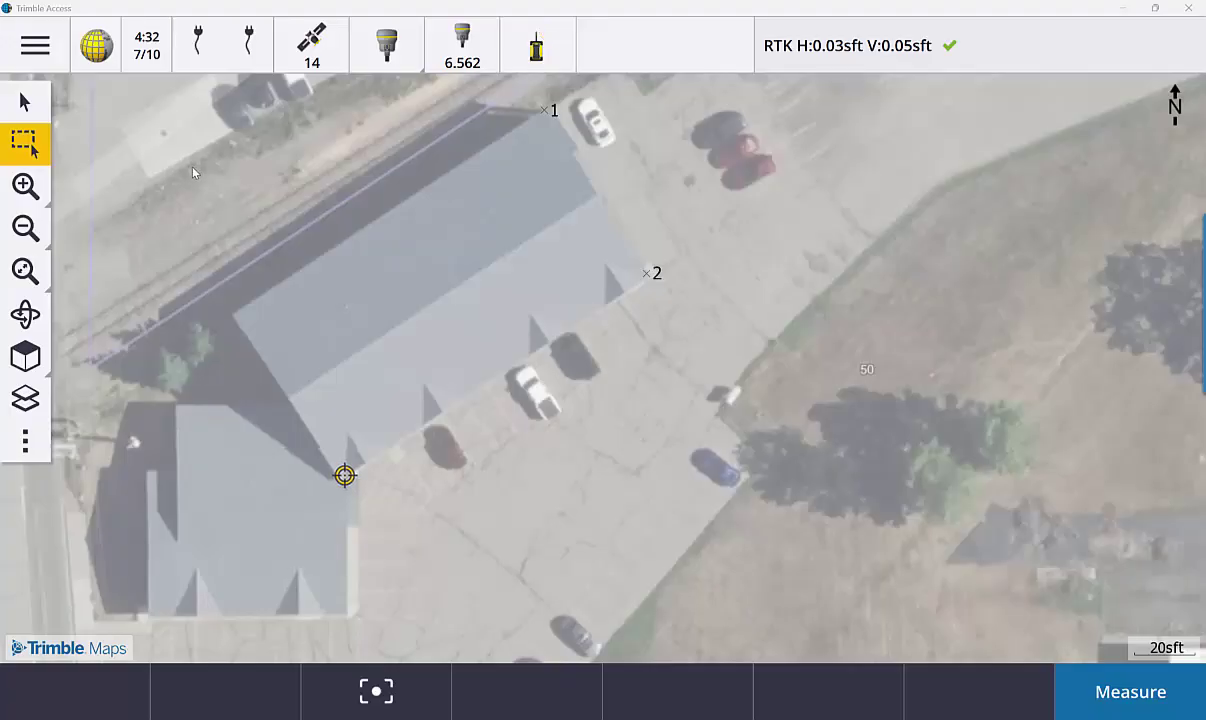
Inspect point 1's stored details, then deselect it and switch to single-item selection
left_click(545, 110)
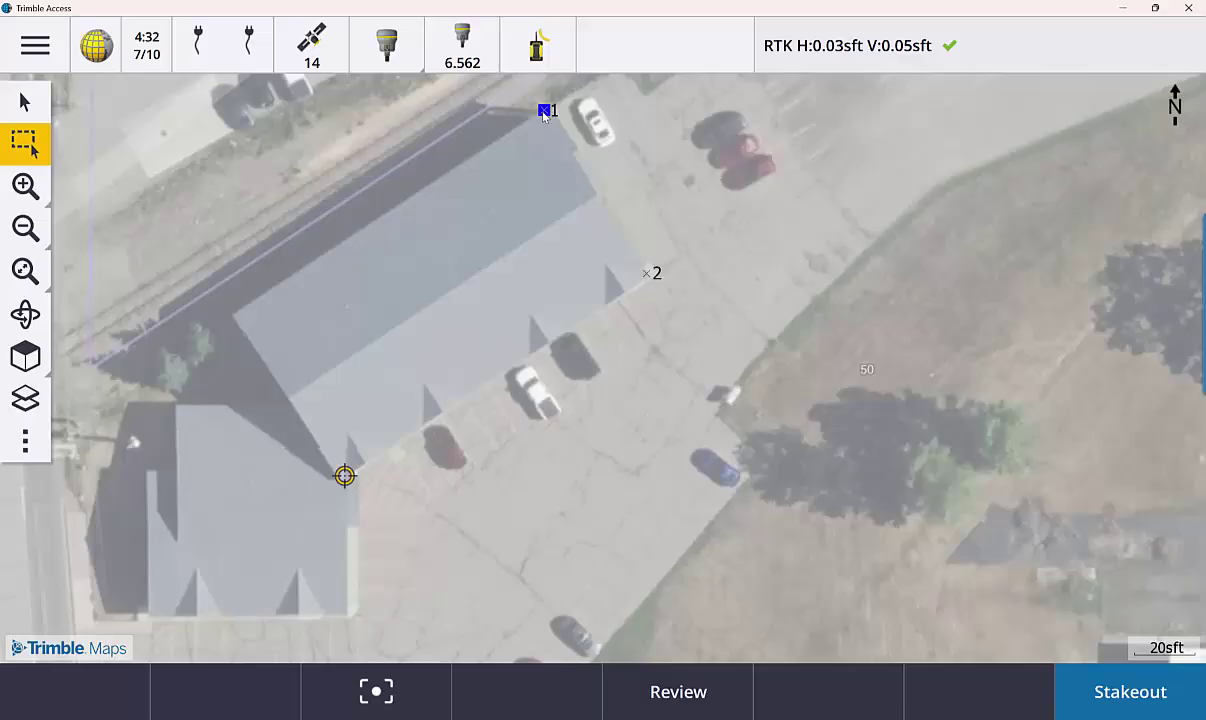
left_click(713, 683)
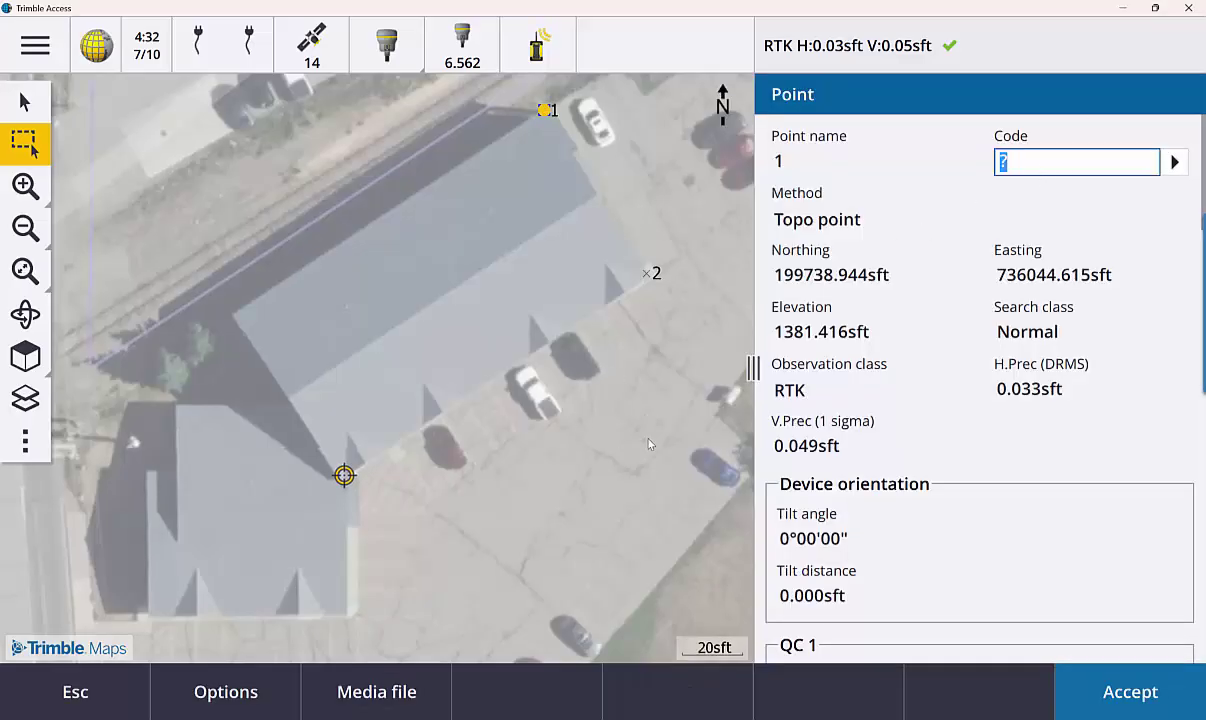
key("Escape")
left_click(551, 443)
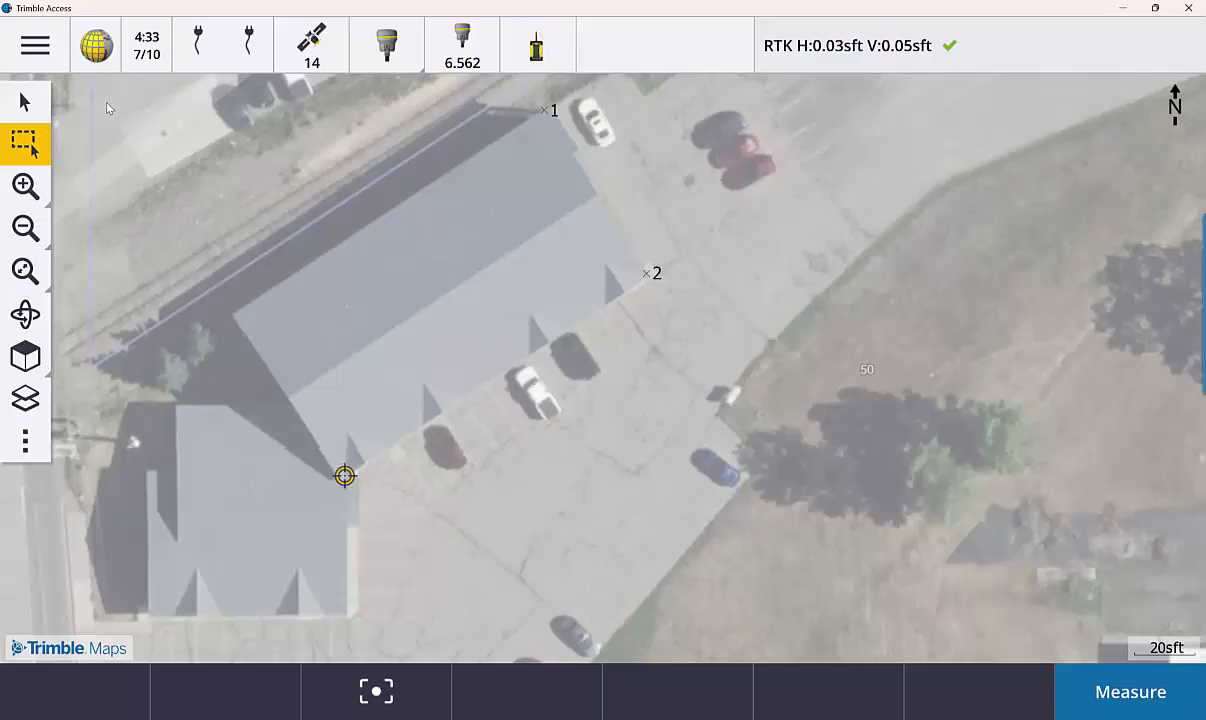
left_click(25, 102)
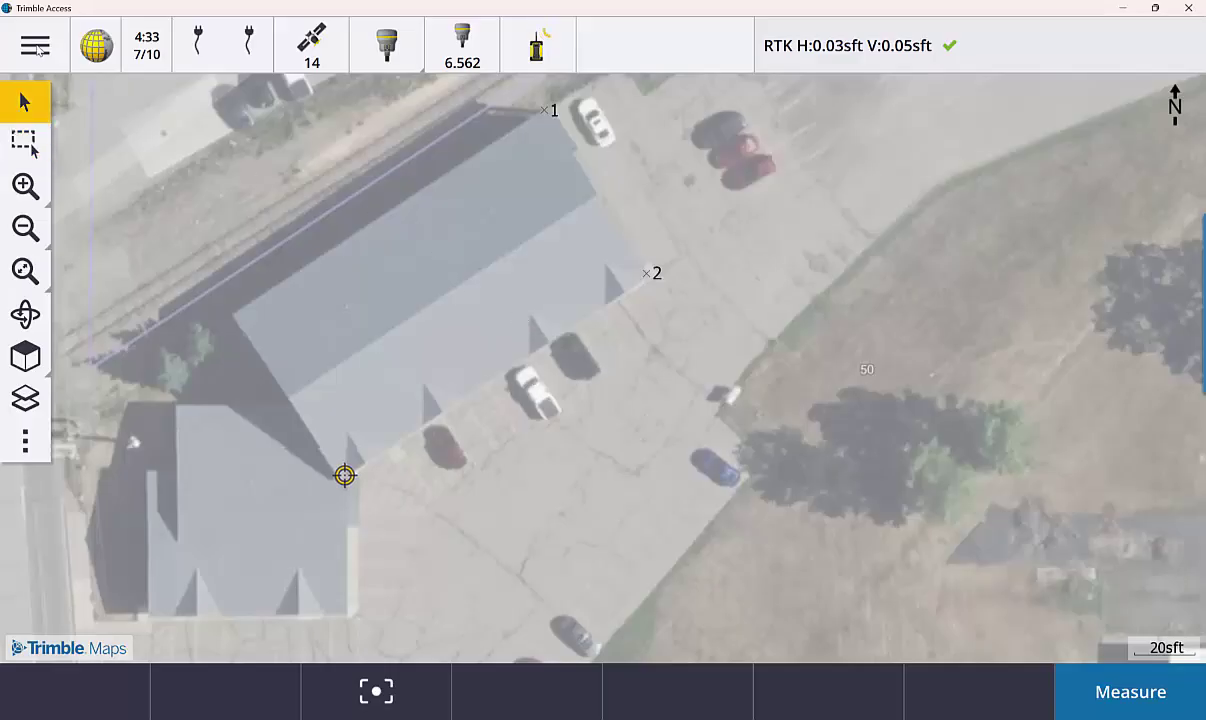
Open the 2025 coded linework library's codes and review the BLDG and Poly definitions
left_click(36, 47)
left_click(100, 465)
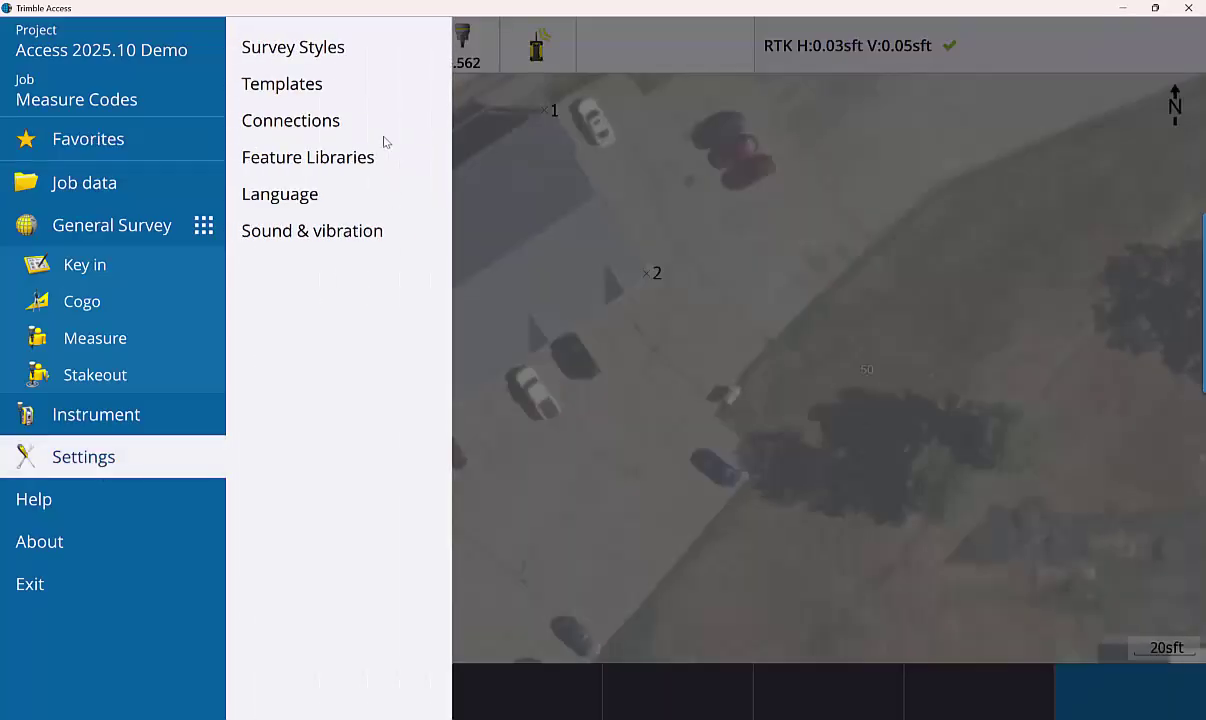
left_click(355, 159)
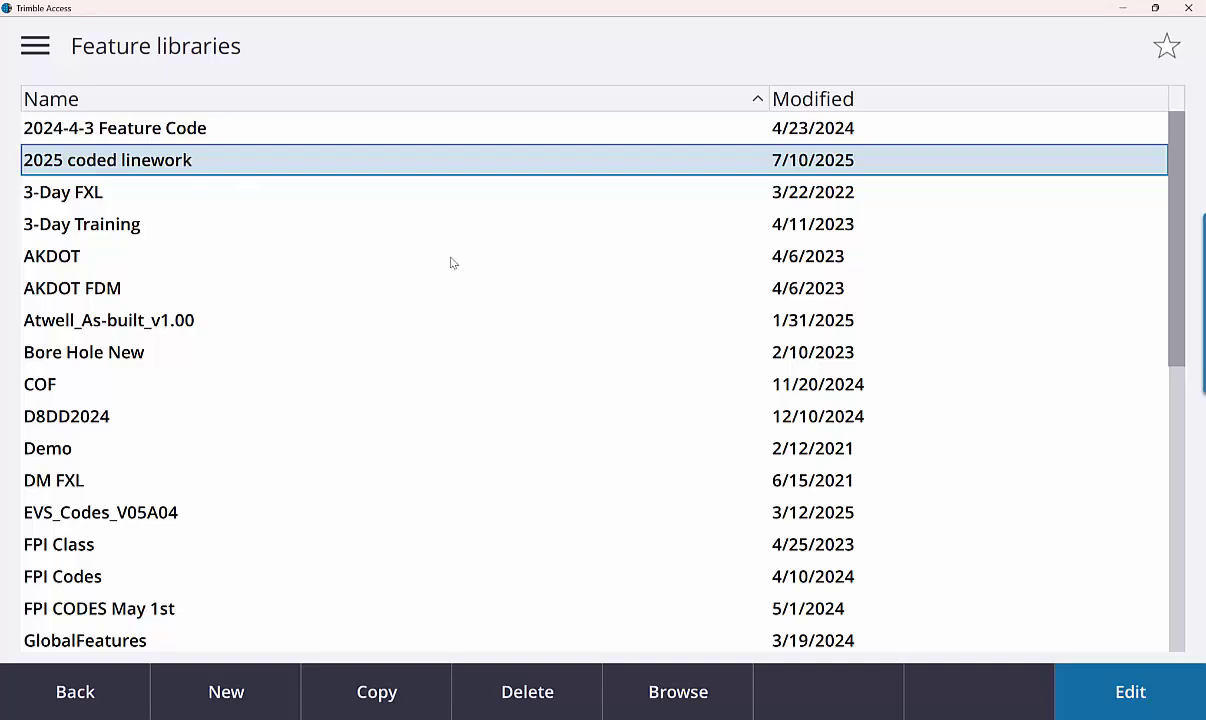
left_click(1133, 695)
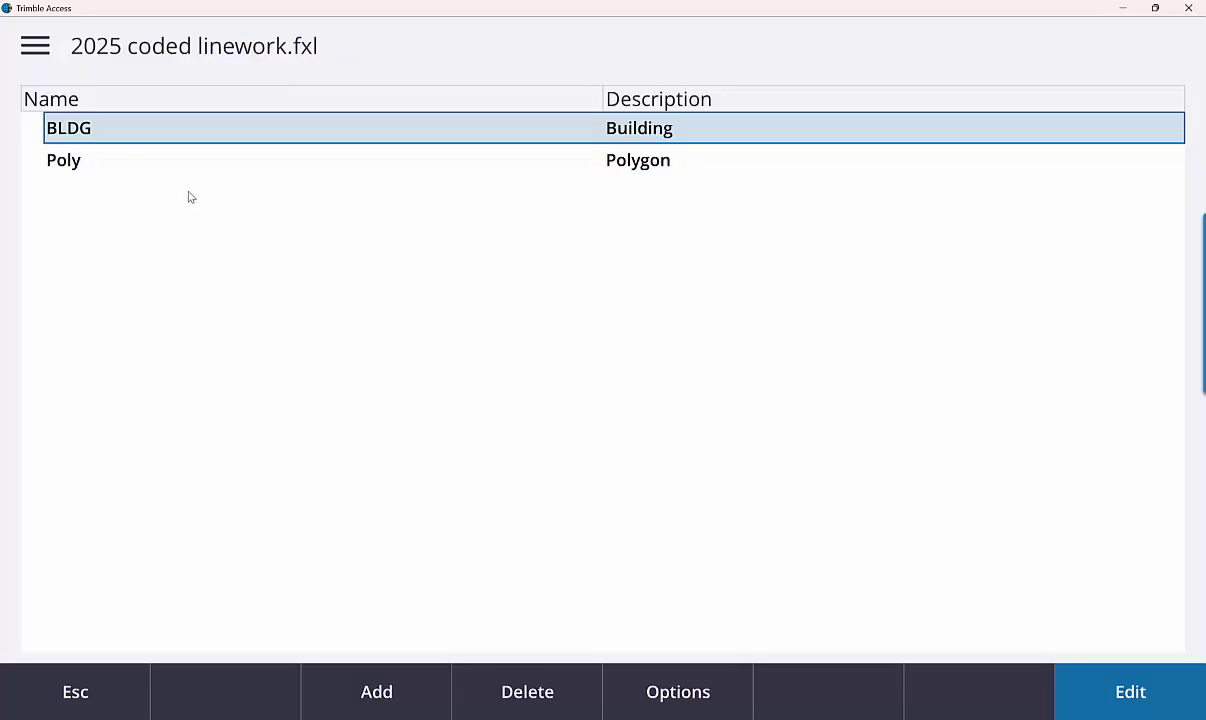
left_click(1125, 705)
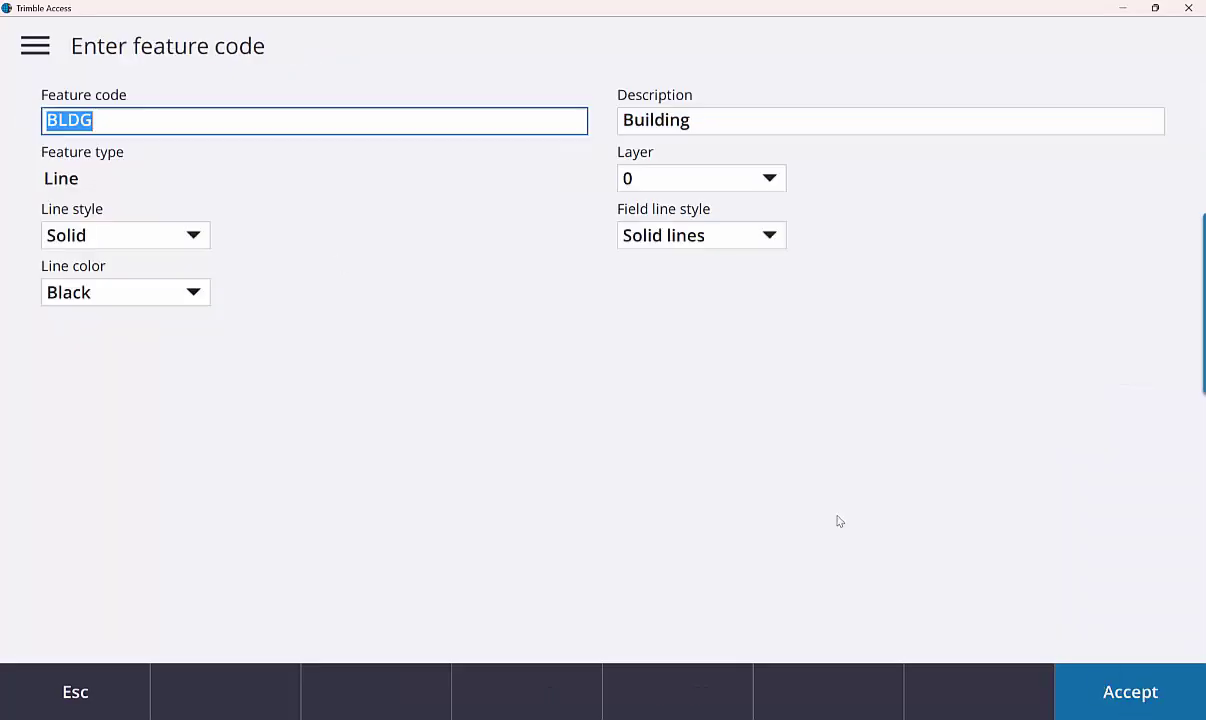
left_click(82, 183)
key("Escape")
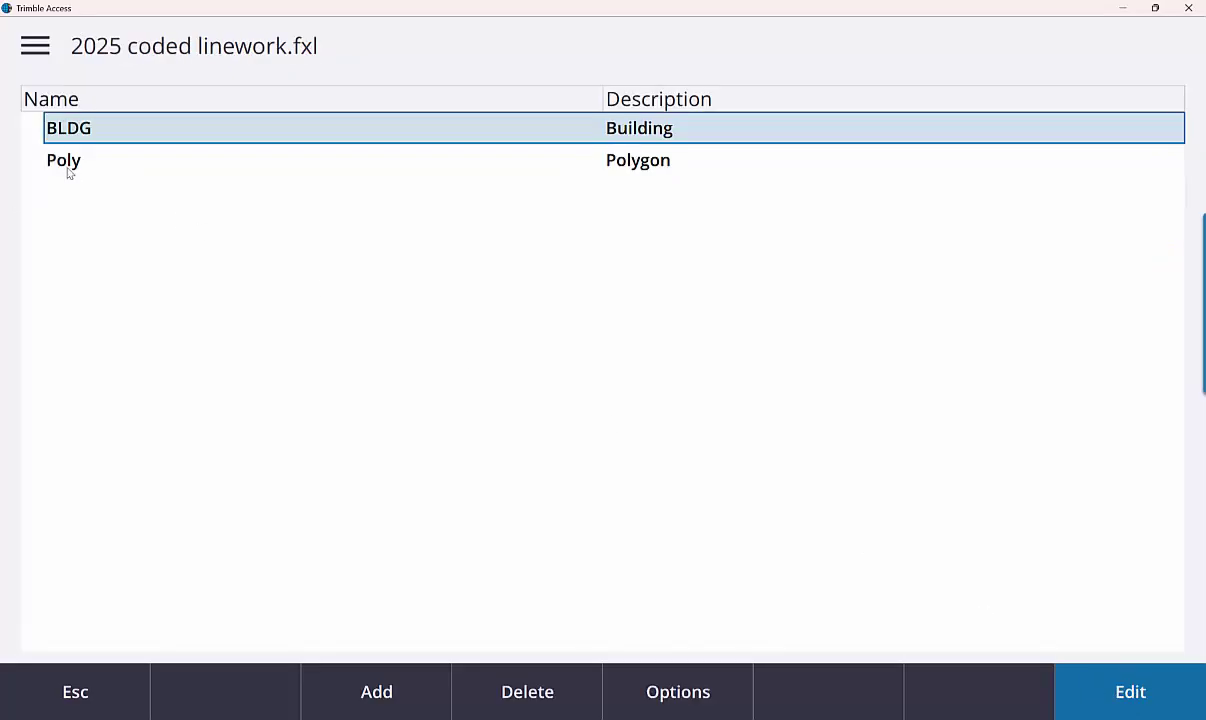
double_click(67, 166)
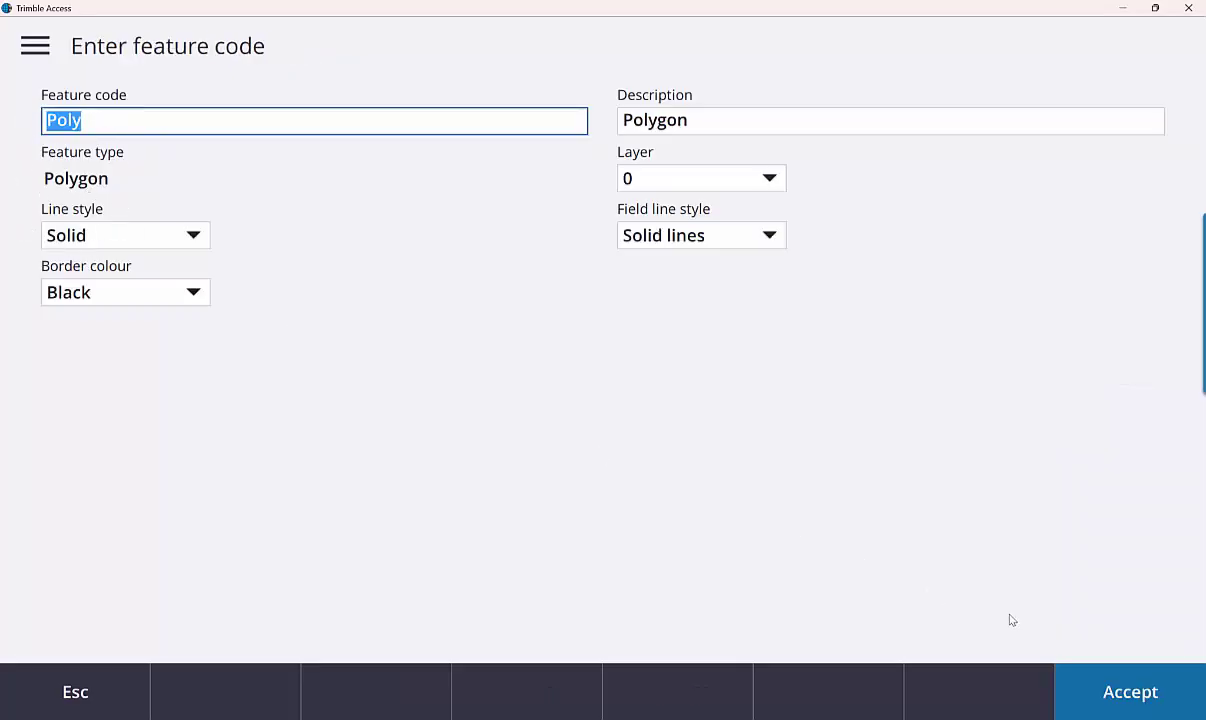
left_click(1106, 679)
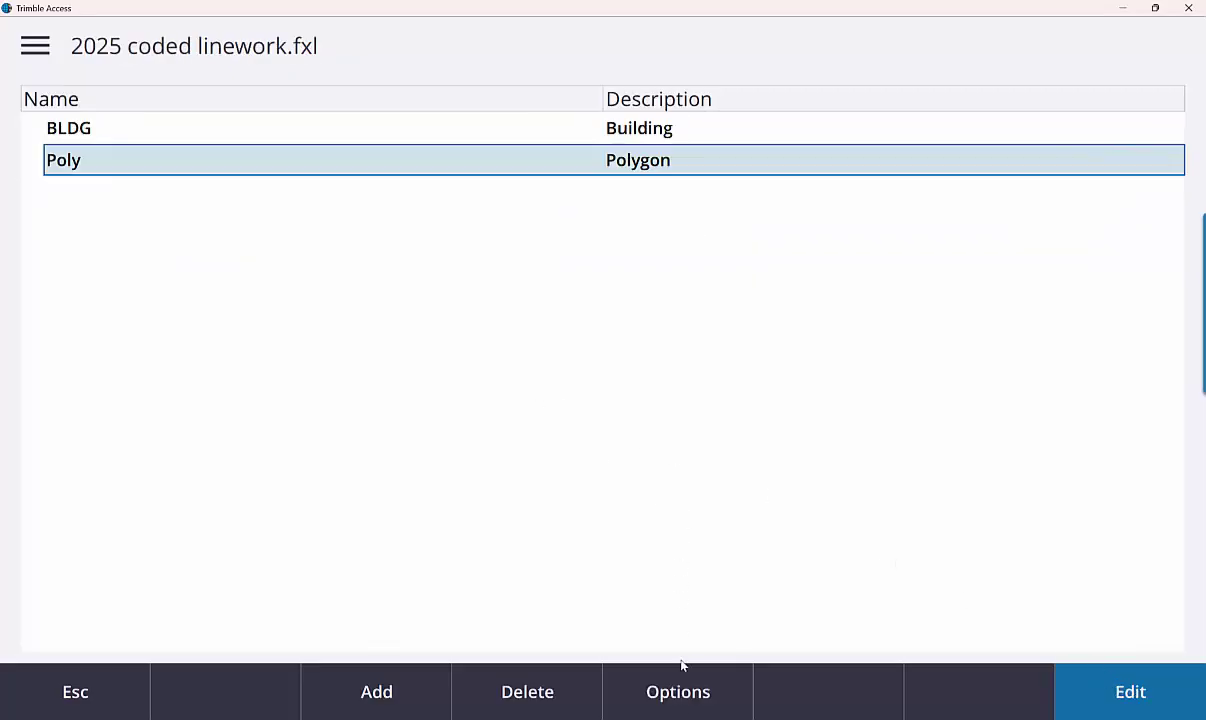
Set Lines and codes back to Store polylines with codes on lines and accept the library settings
left_click(679, 700)
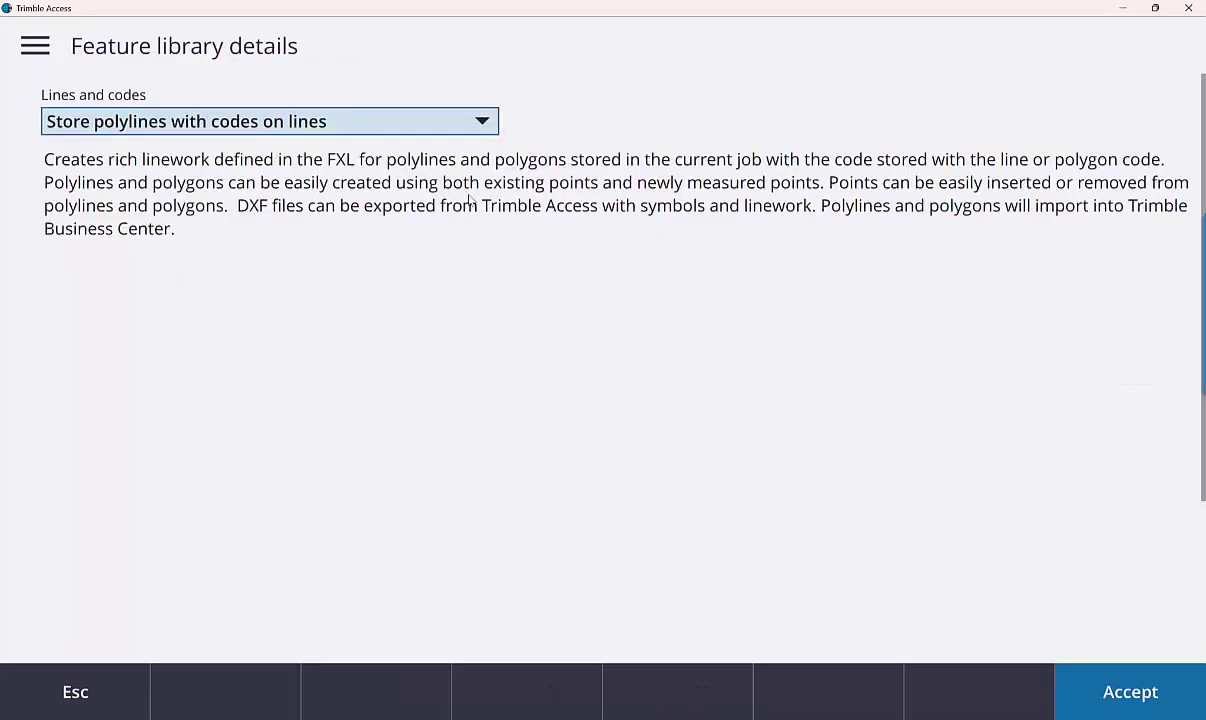
left_click(466, 124)
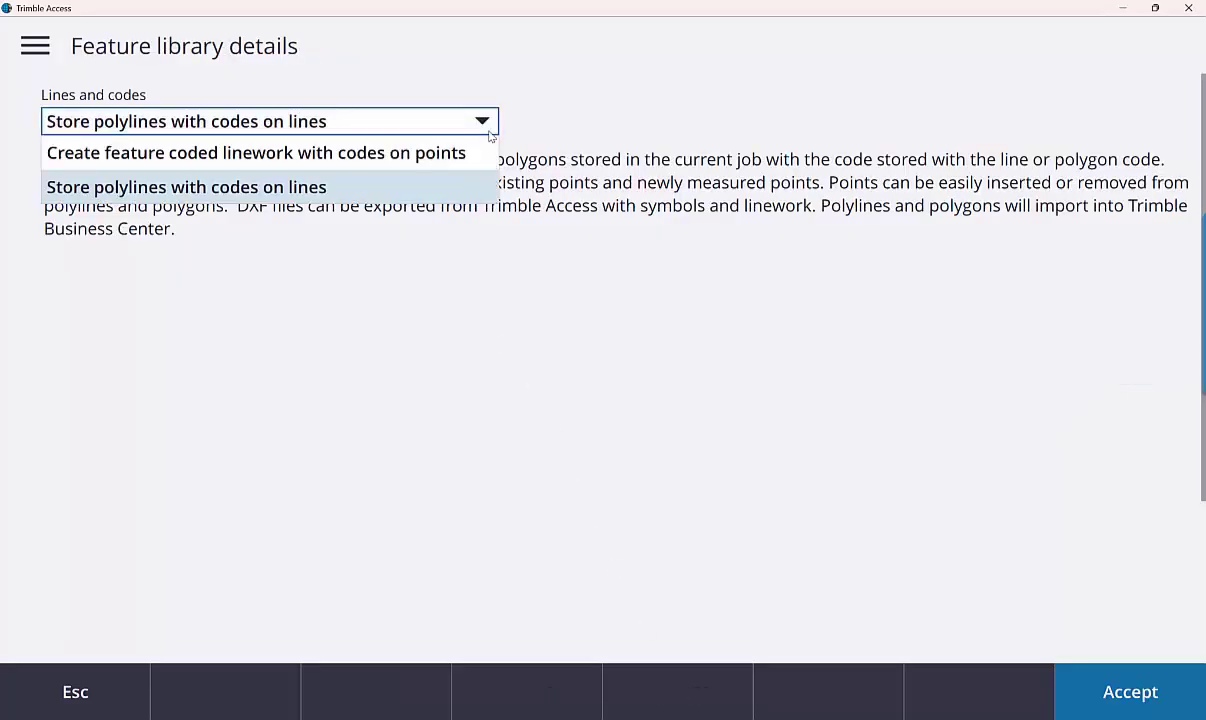
left_click(443, 160)
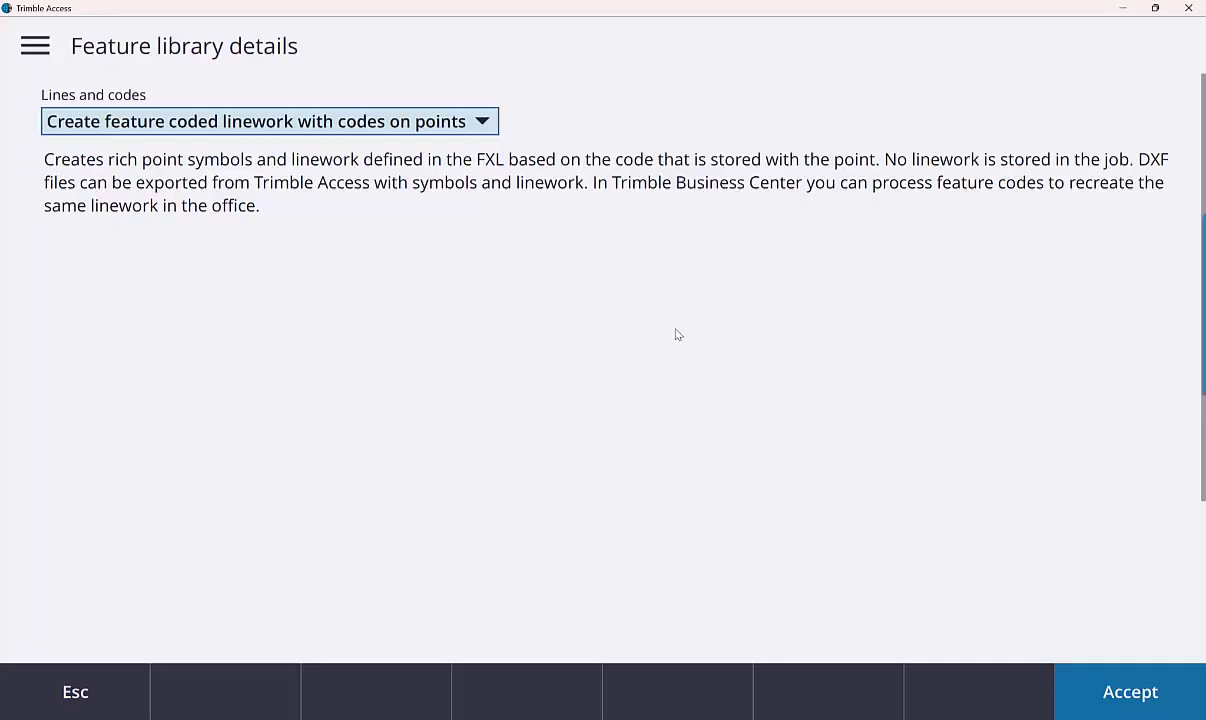
left_click(457, 118)
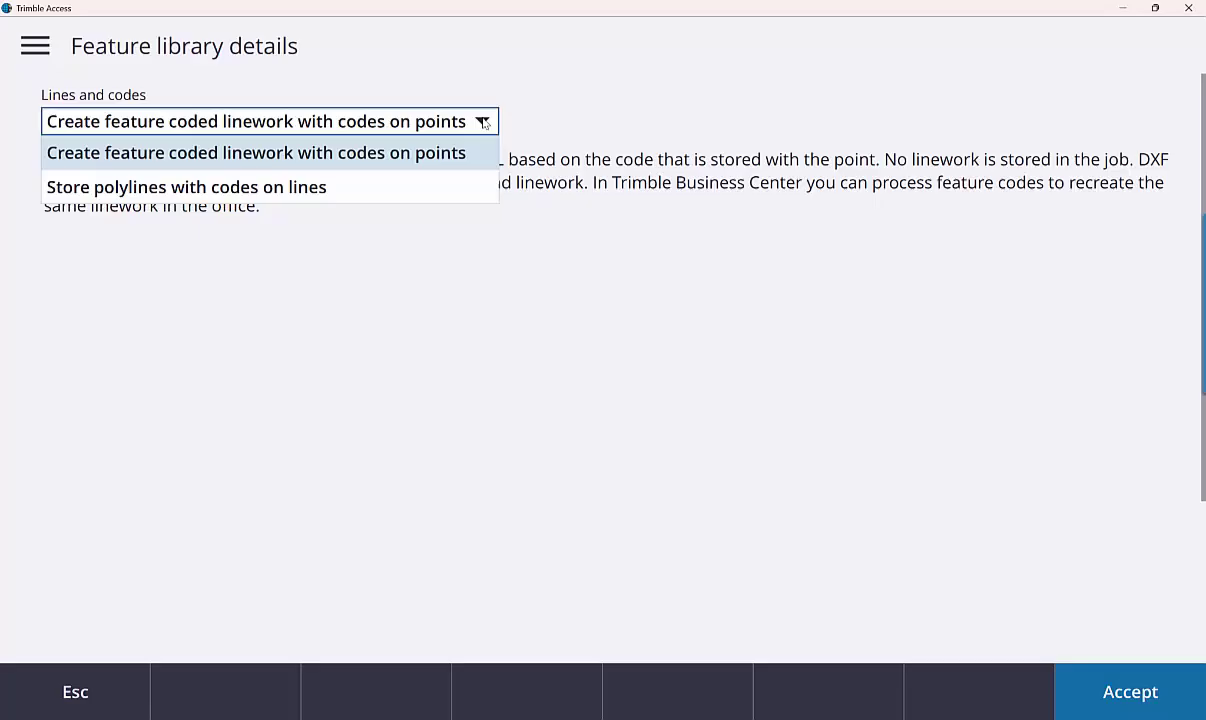
left_click(294, 193)
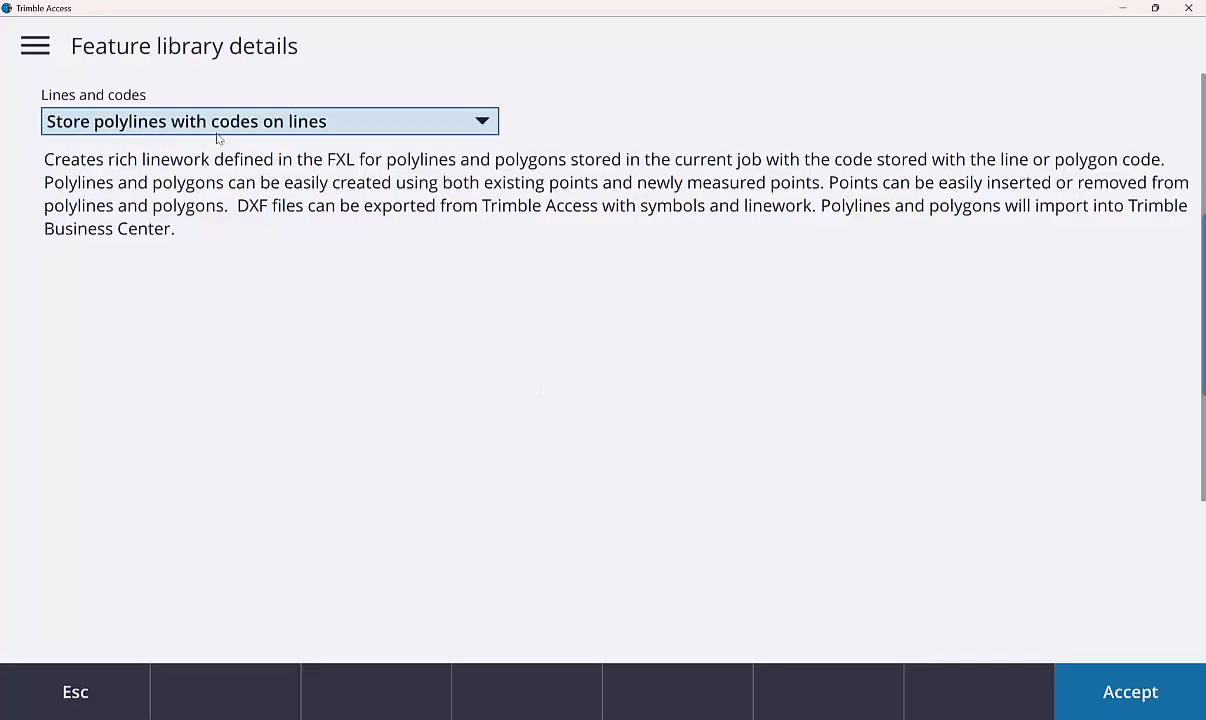
left_click(1152, 706)
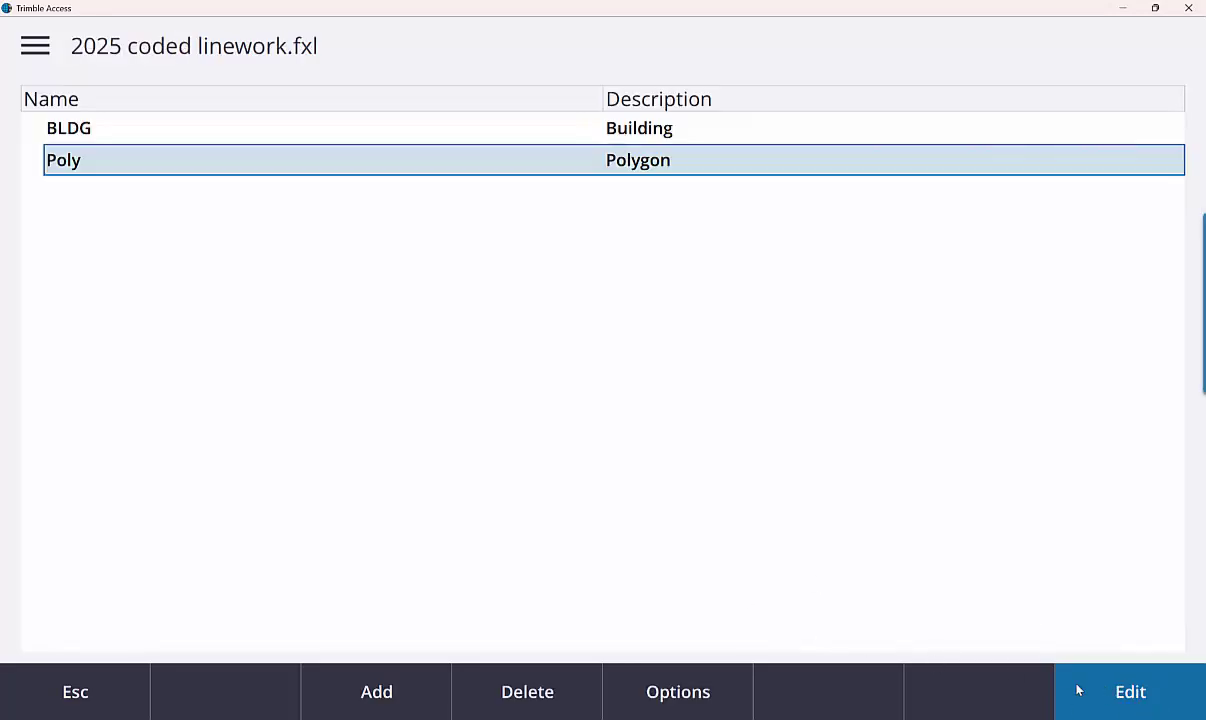
Return to the map, select points 1 and 2, view their actions, then clear the selection
left_click(80, 692)
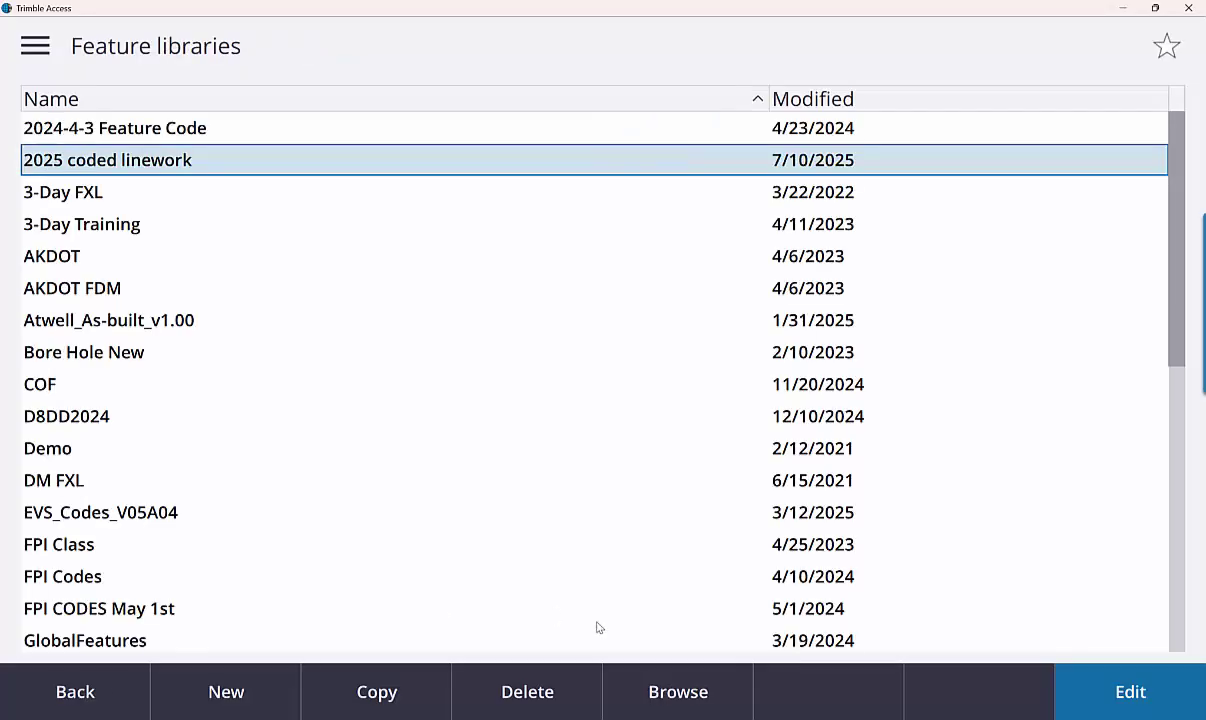
left_click(72, 690)
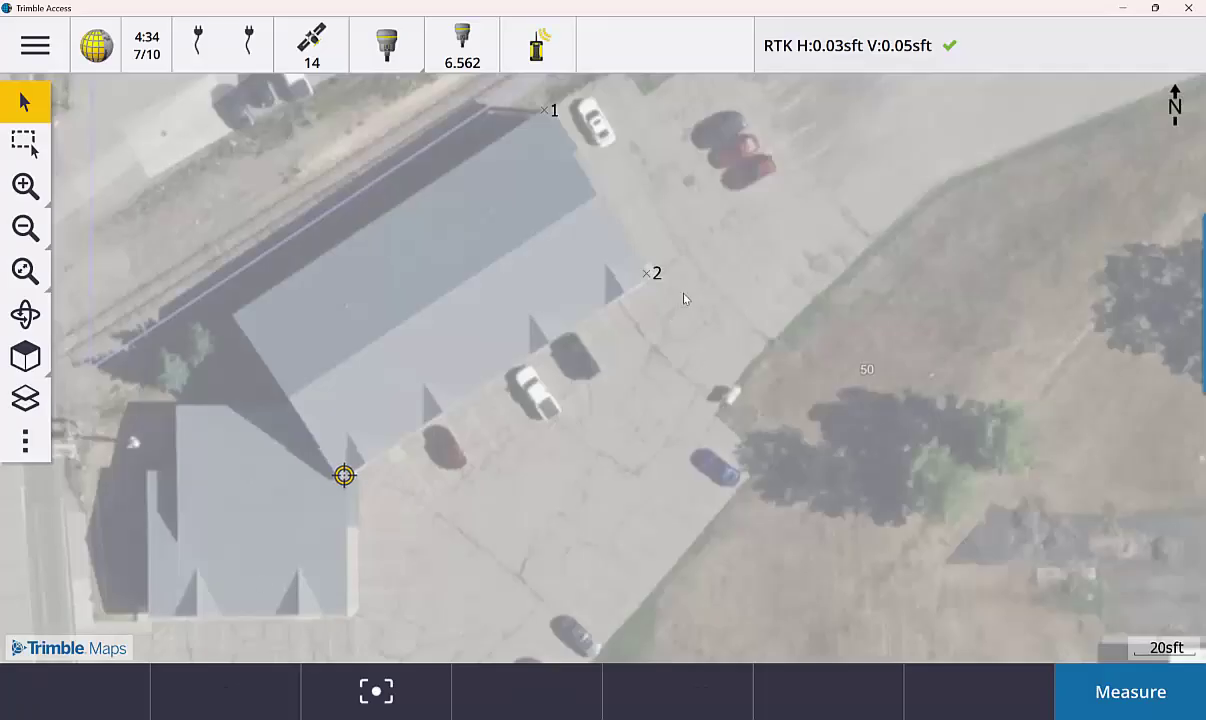
left_click(545, 110)
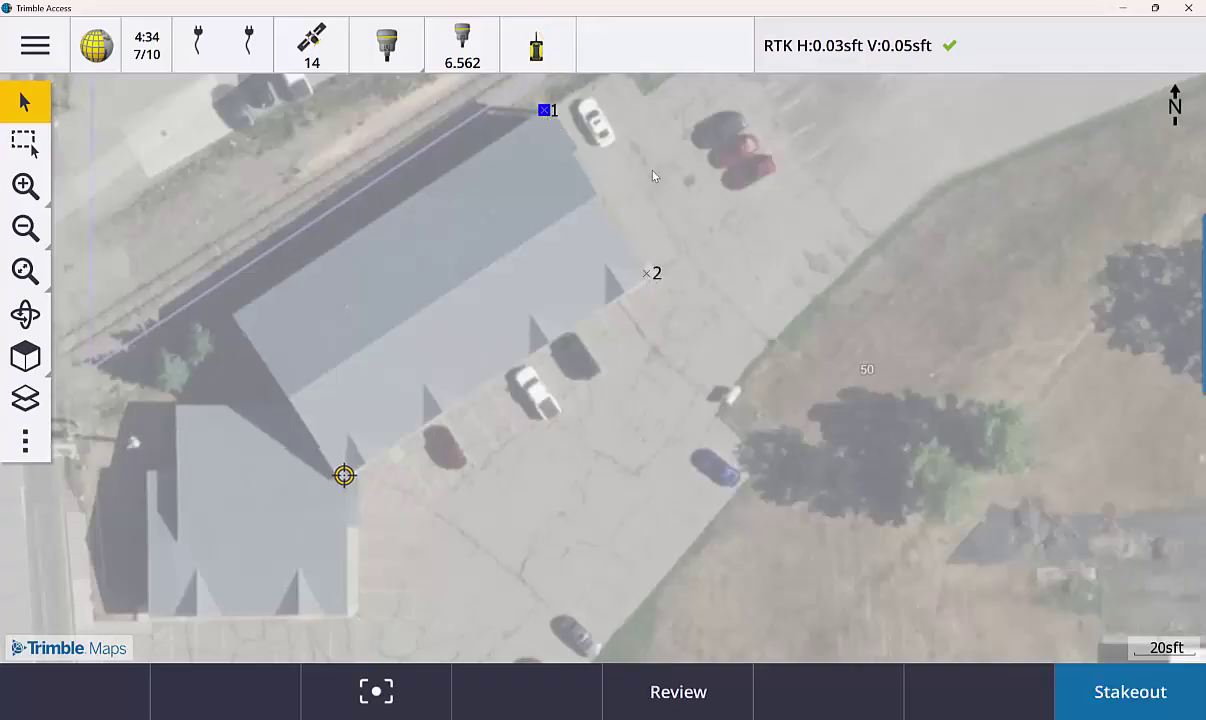
left_click(650, 276)
right_click(675, 182)
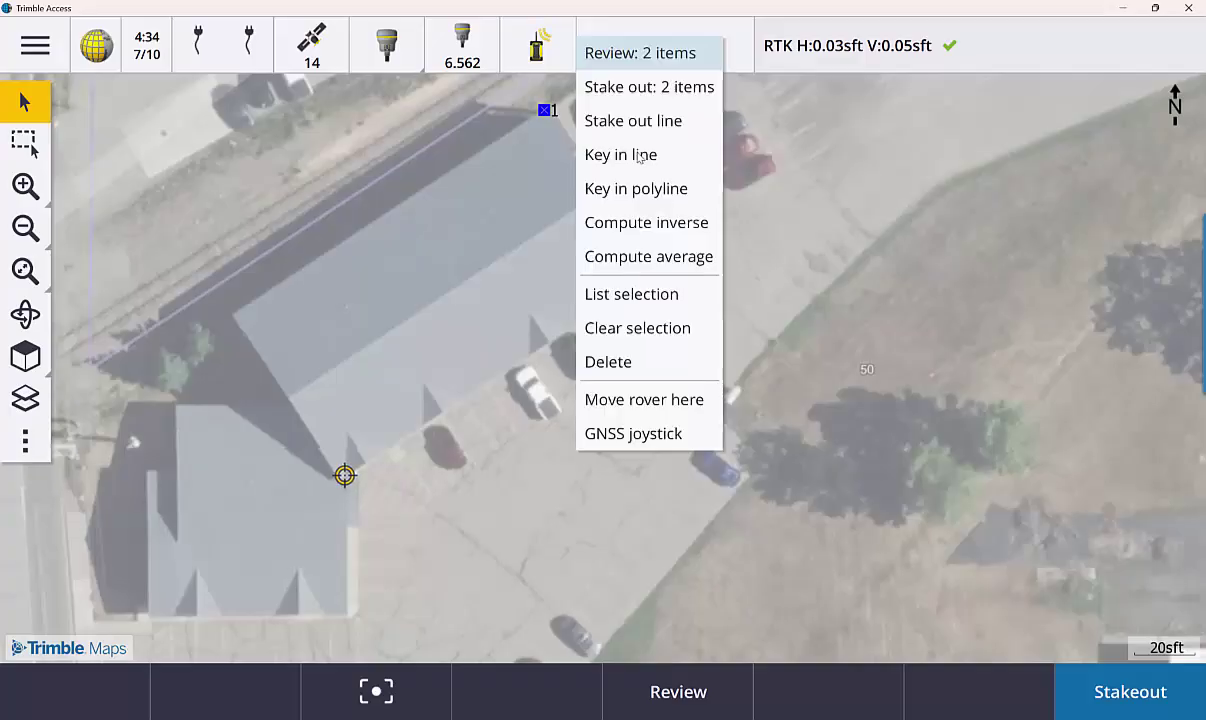
left_click(762, 281)
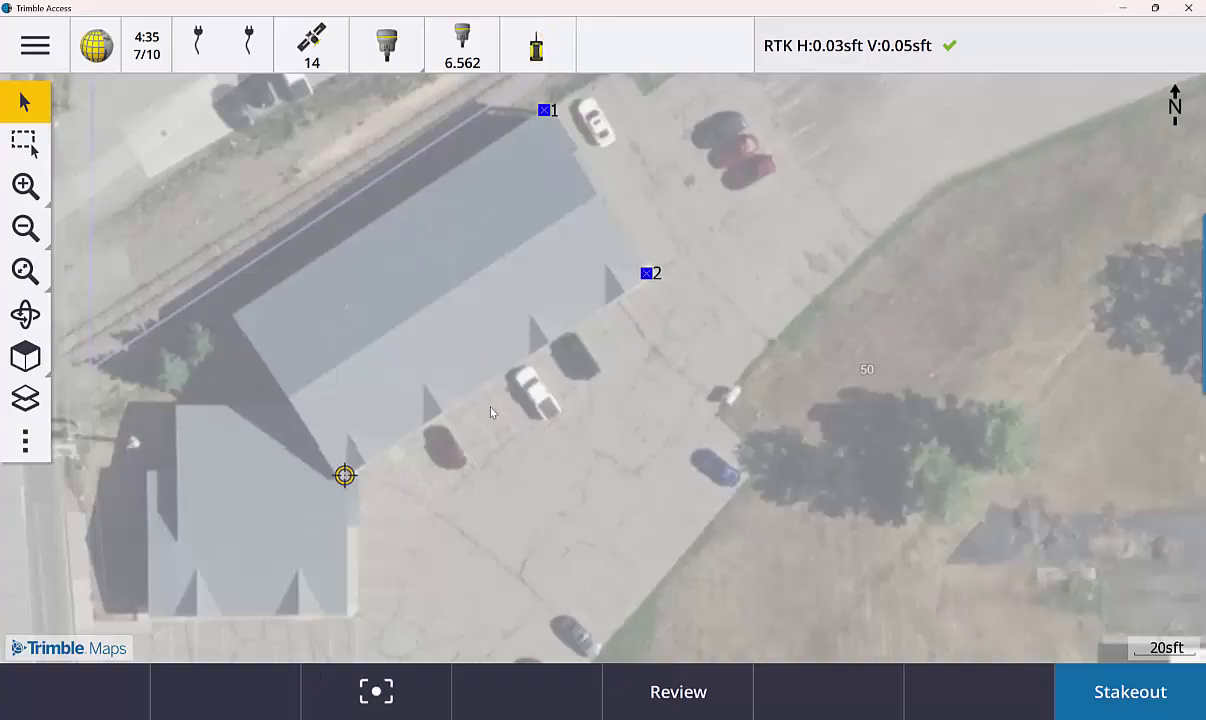
left_click(703, 354)
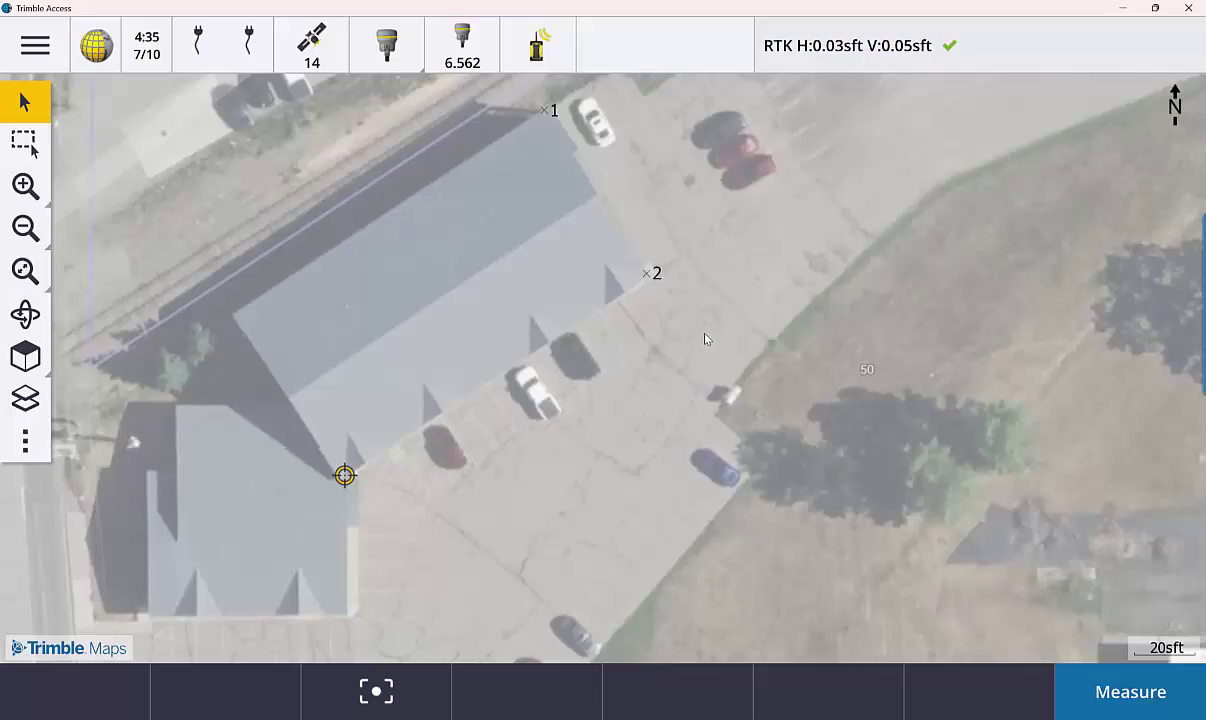
In Measure codes, pick point 1 and make BLDG the active code for measuring
left_click(40, 52)
left_click(888, 150)
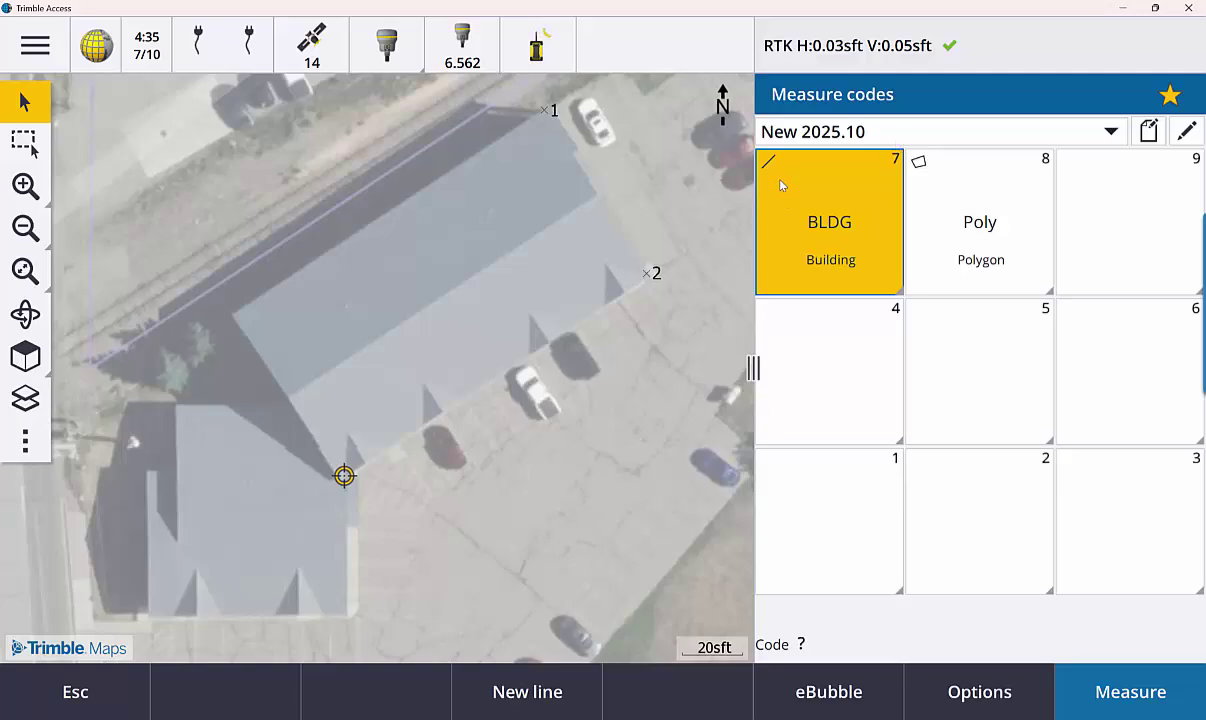
left_click(919, 164)
left_click(544, 111)
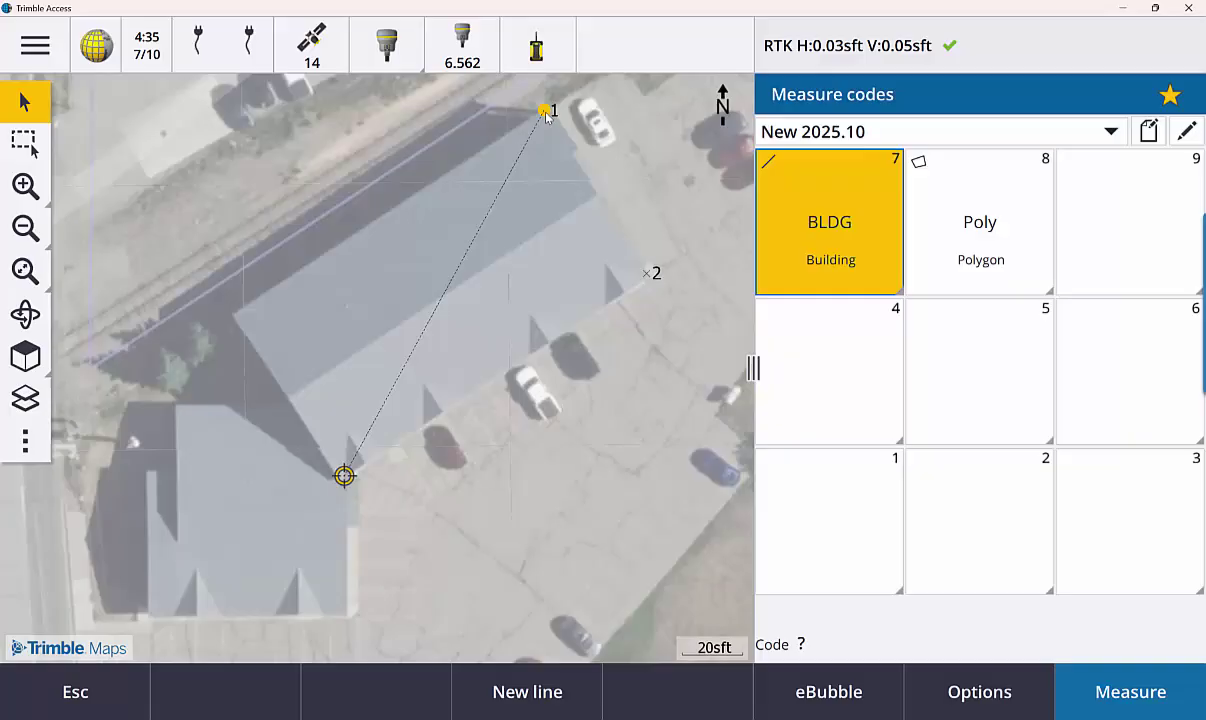
left_click(834, 224)
left_click(771, 169)
Extend the BLDG line to point 2 and measure building corner points 3 through 6
left_click(646, 275)
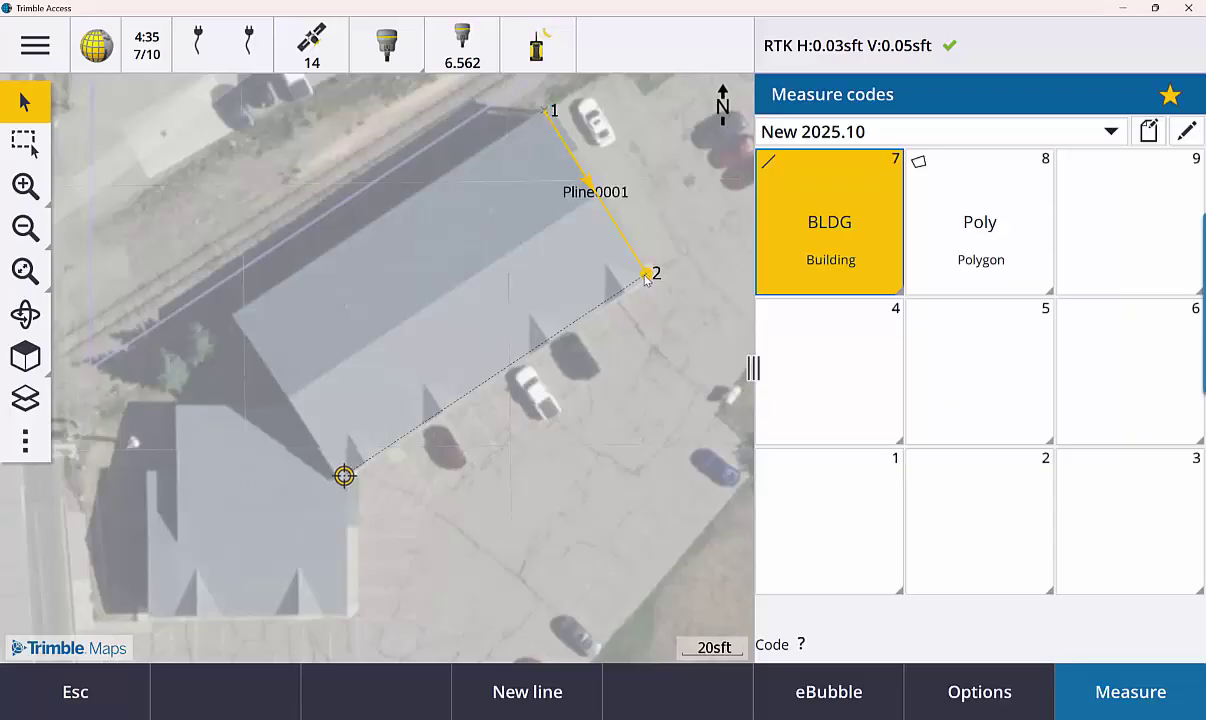
left_click(602, 205)
left_click(822, 258)
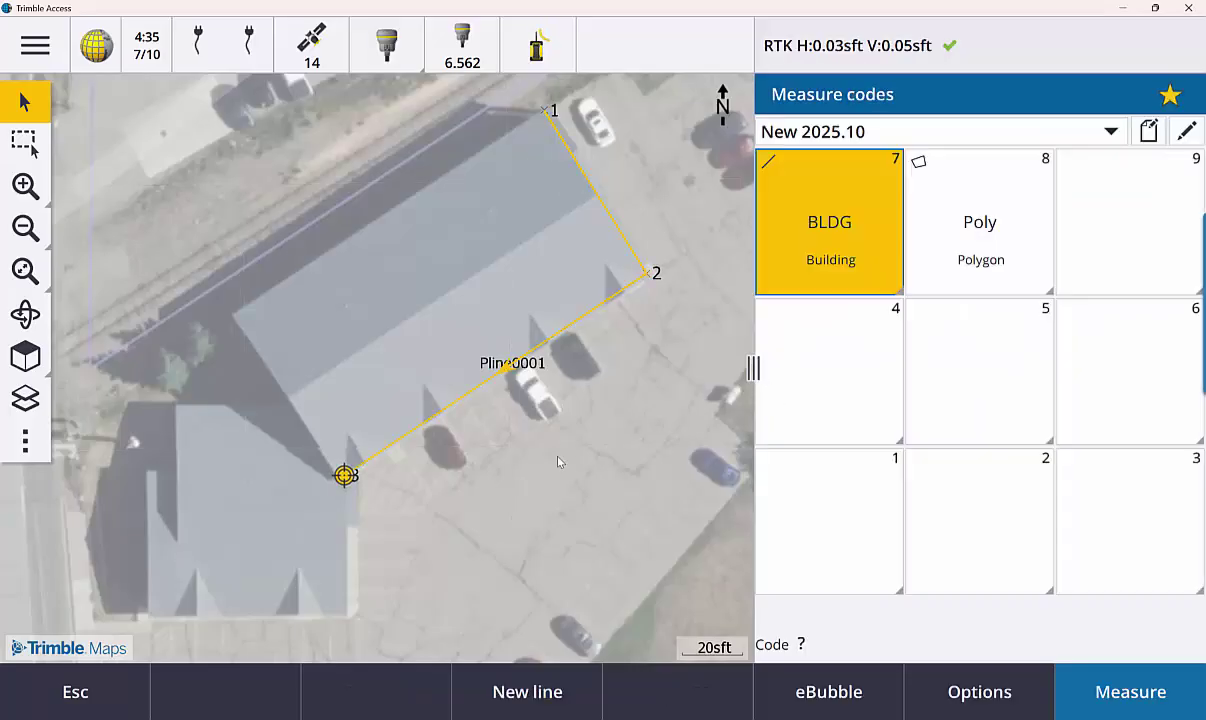
right_click(347, 620)
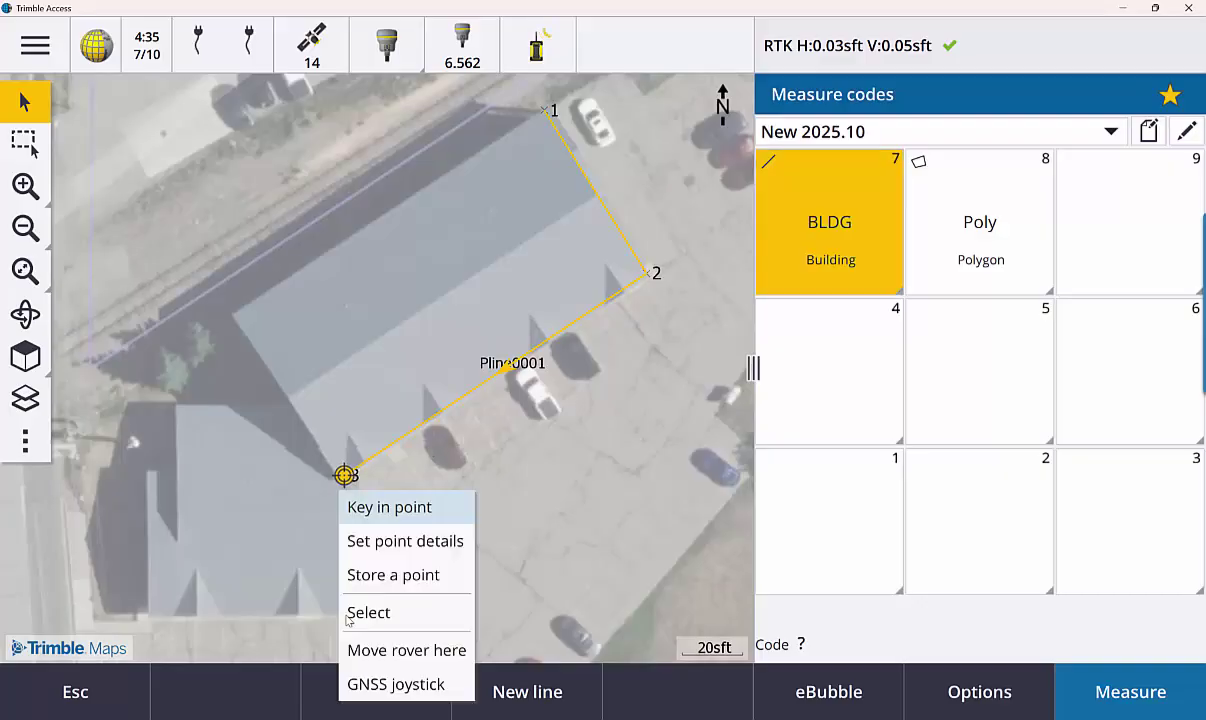
left_click(407, 651)
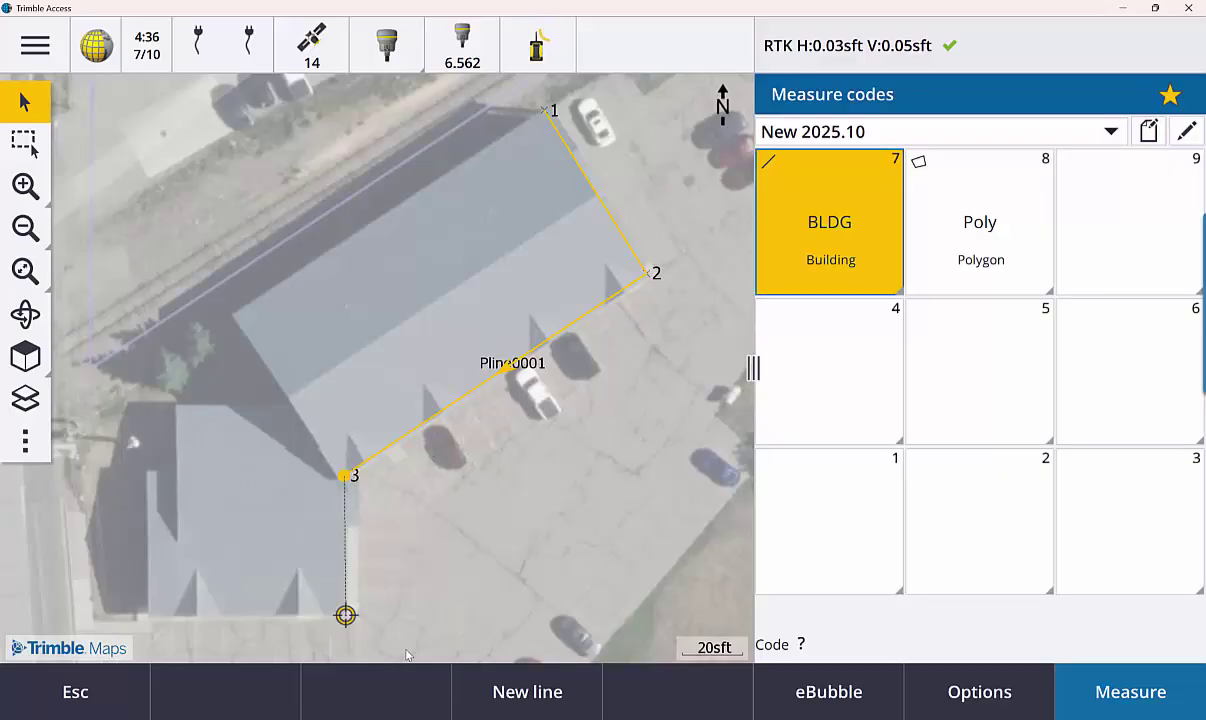
left_click(781, 266)
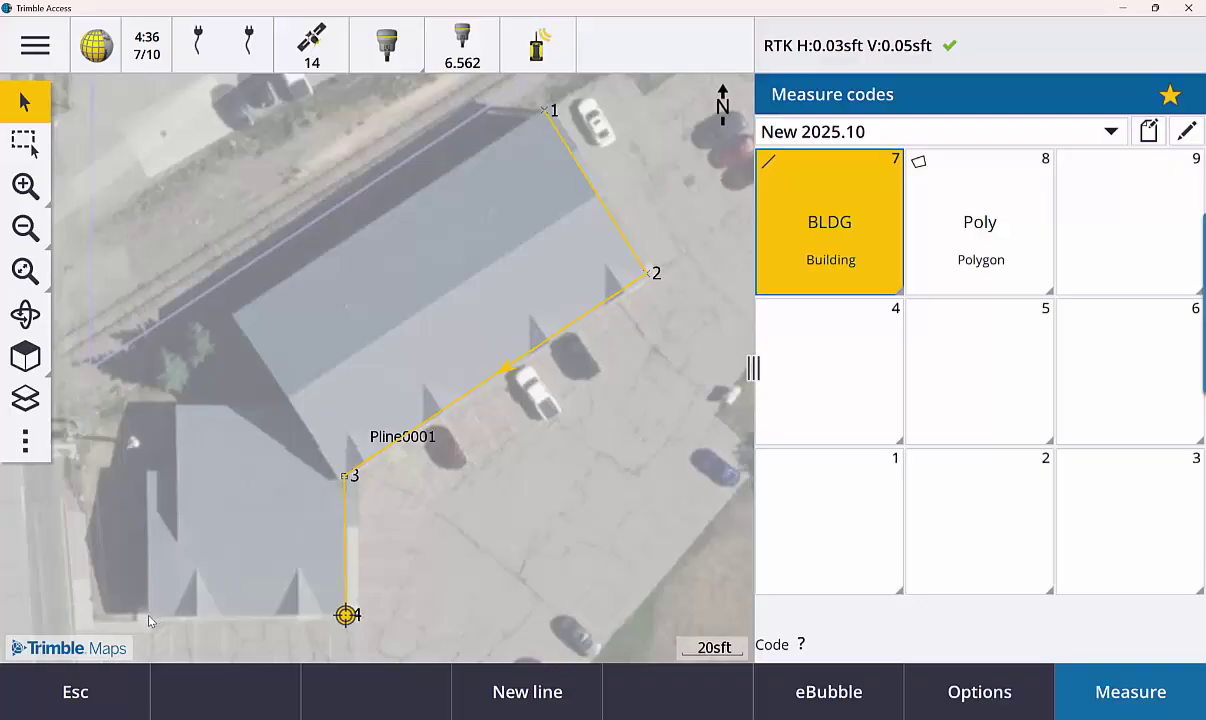
right_click(139, 579)
left_click(187, 619)
left_click(830, 260)
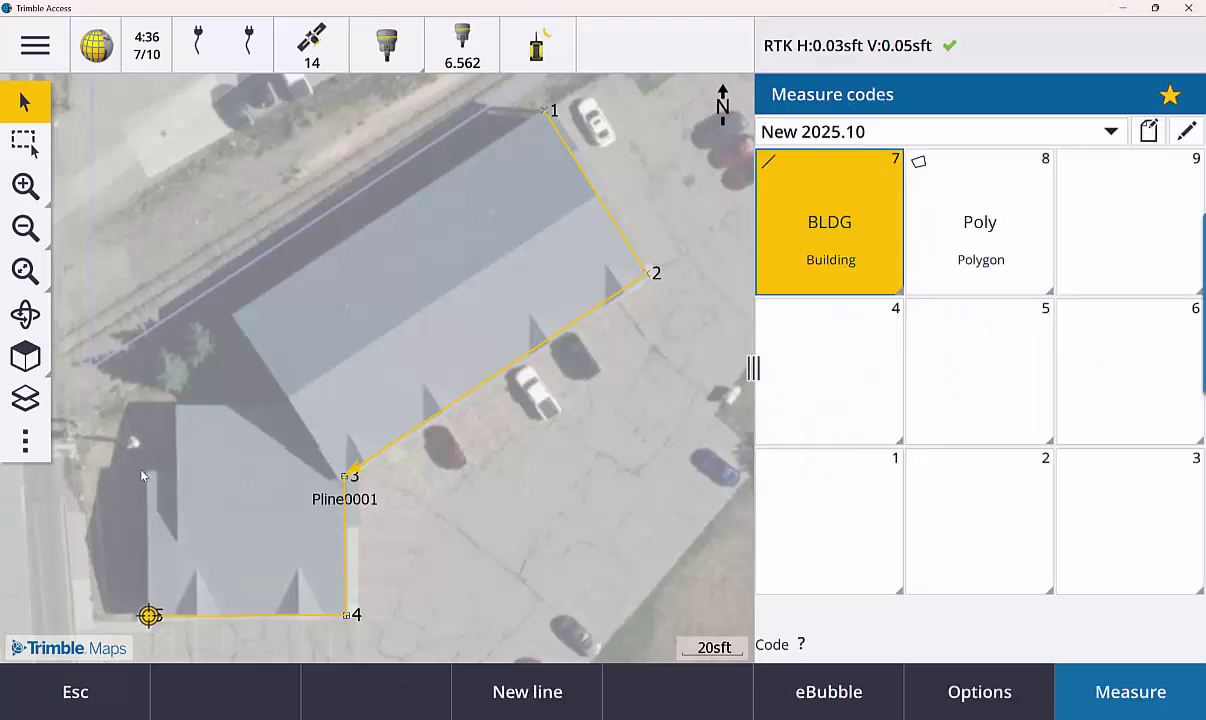
right_click(146, 476)
left_click(208, 530)
left_click(833, 260)
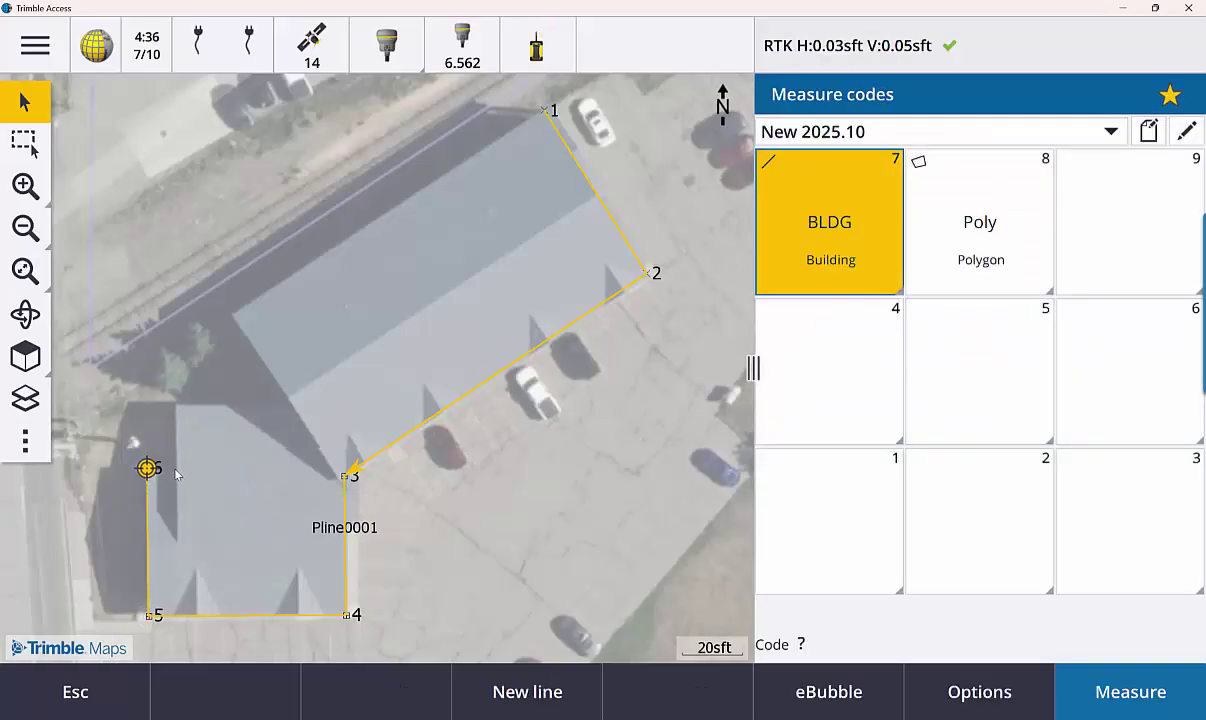
Measure BLDG corner points 7 to 9 and move the rover to the northwest corner
right_click(165, 447)
left_click(225, 505)
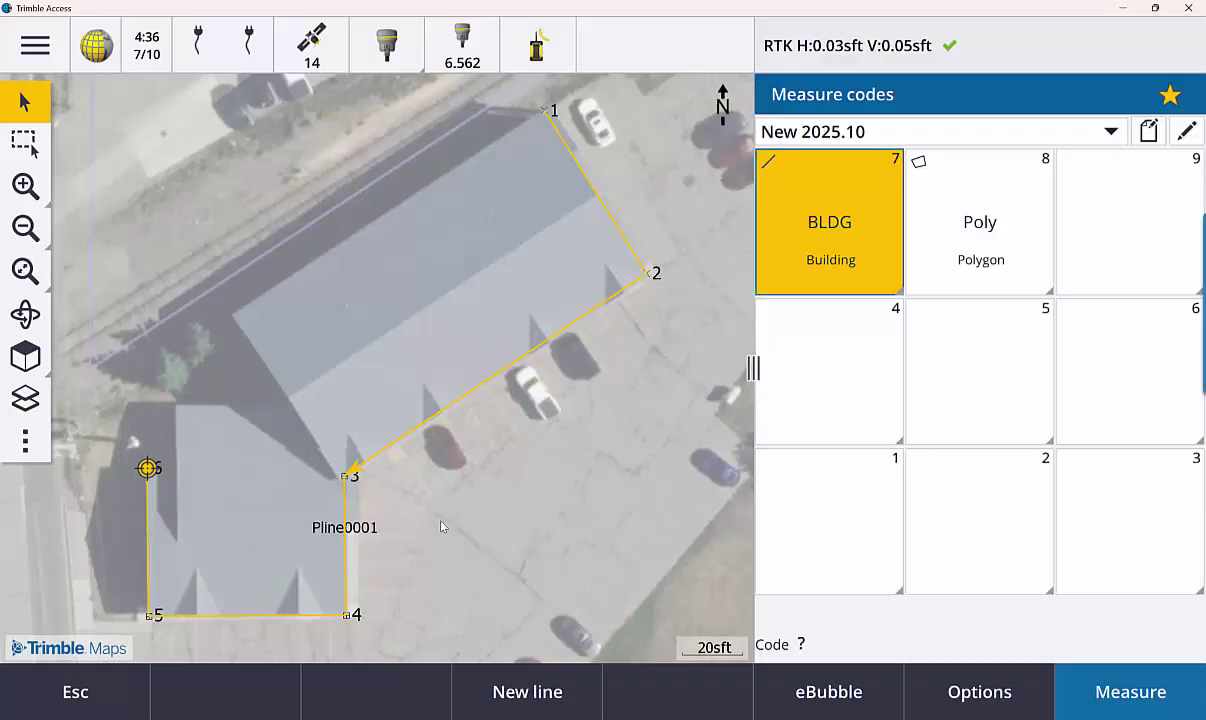
left_click(830, 258)
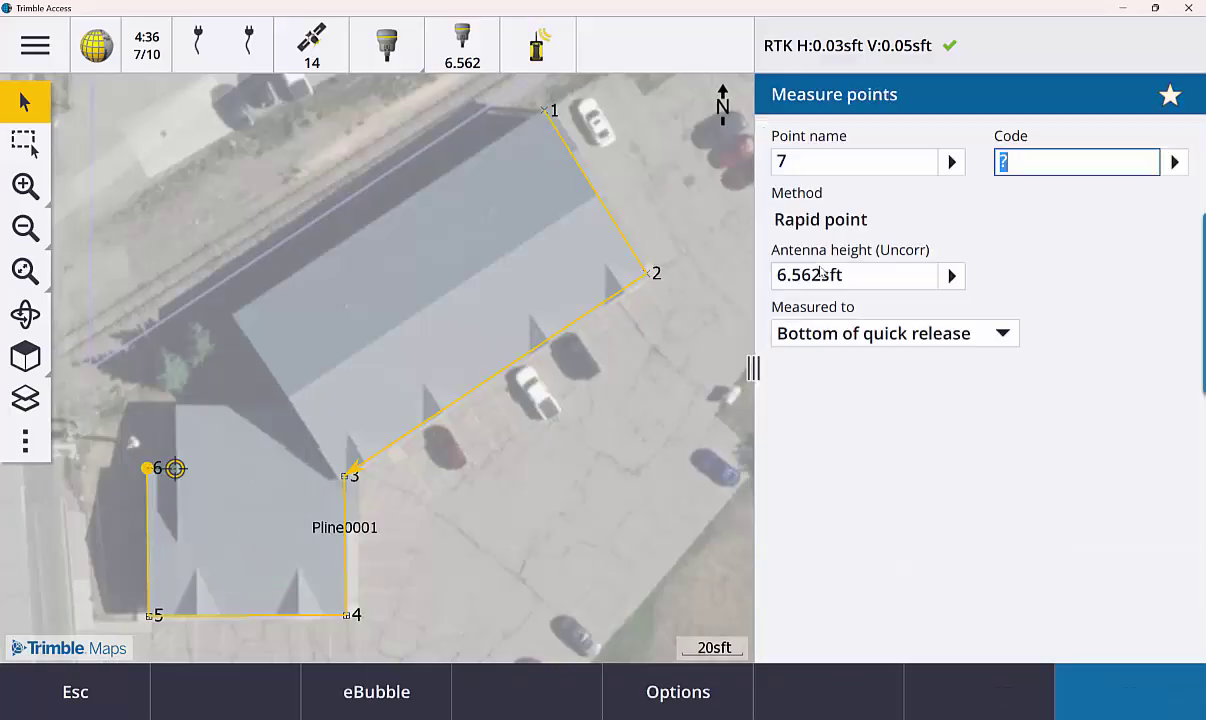
right_click(176, 411)
left_click(207, 440)
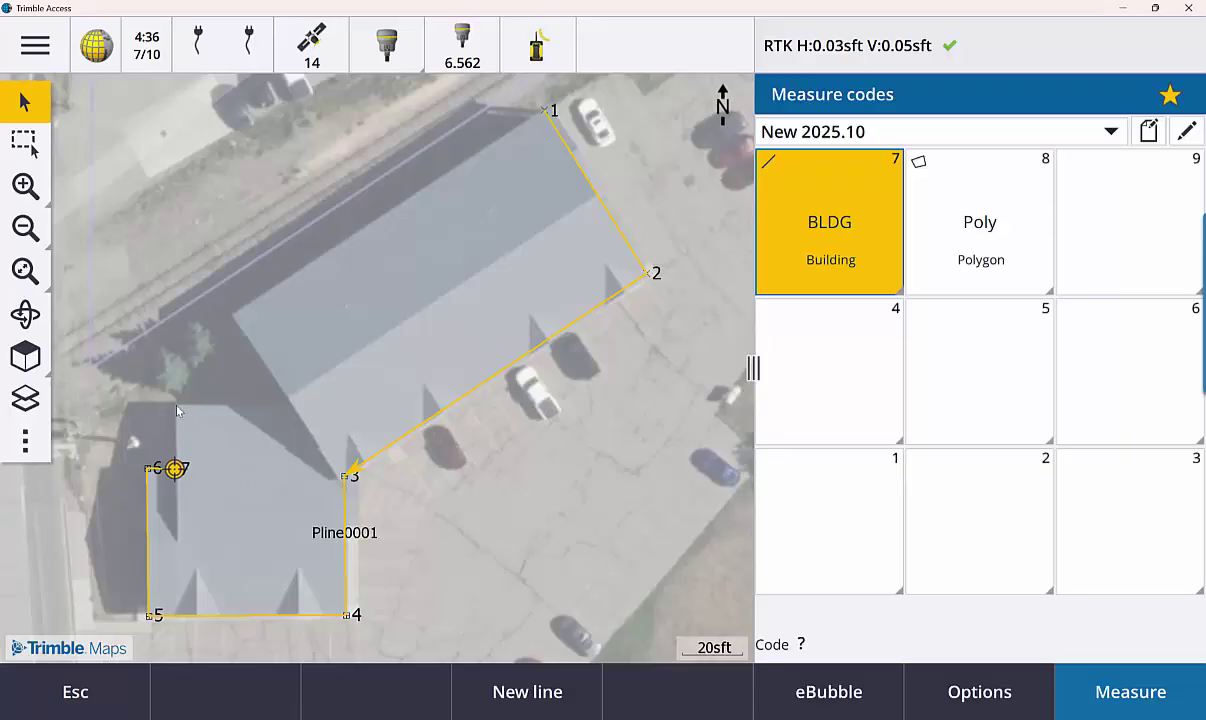
right_click(167, 384)
left_click(198, 440)
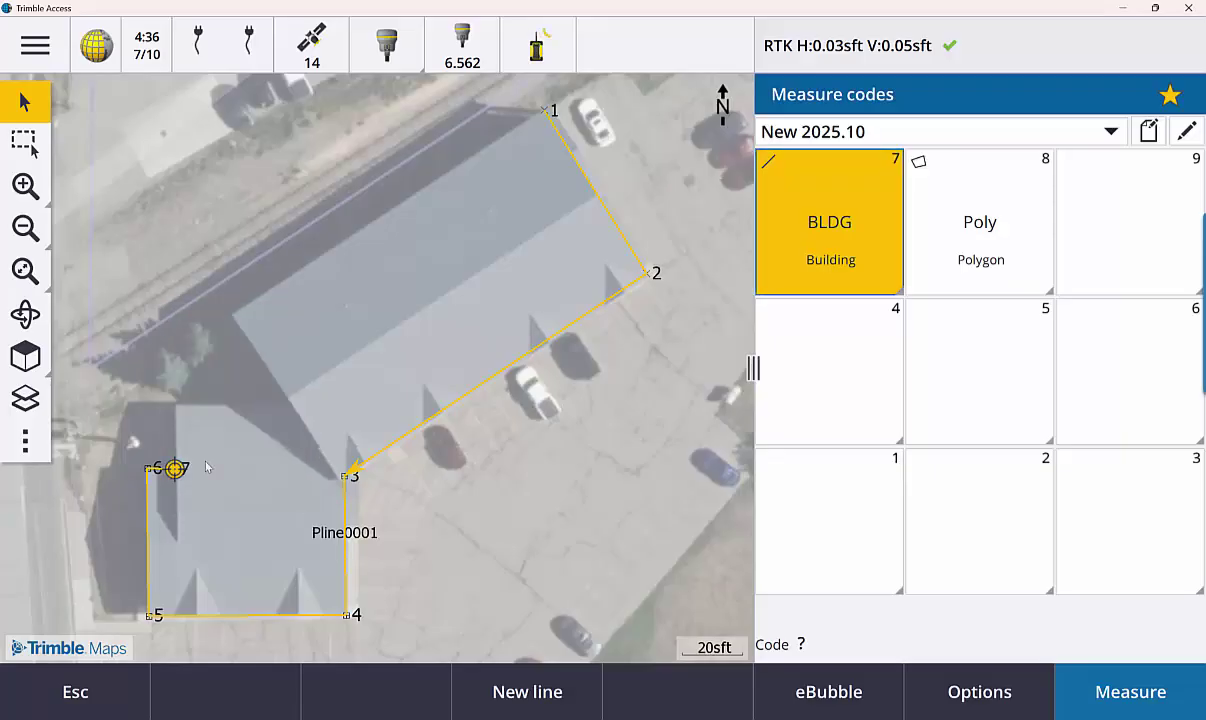
left_click(808, 261)
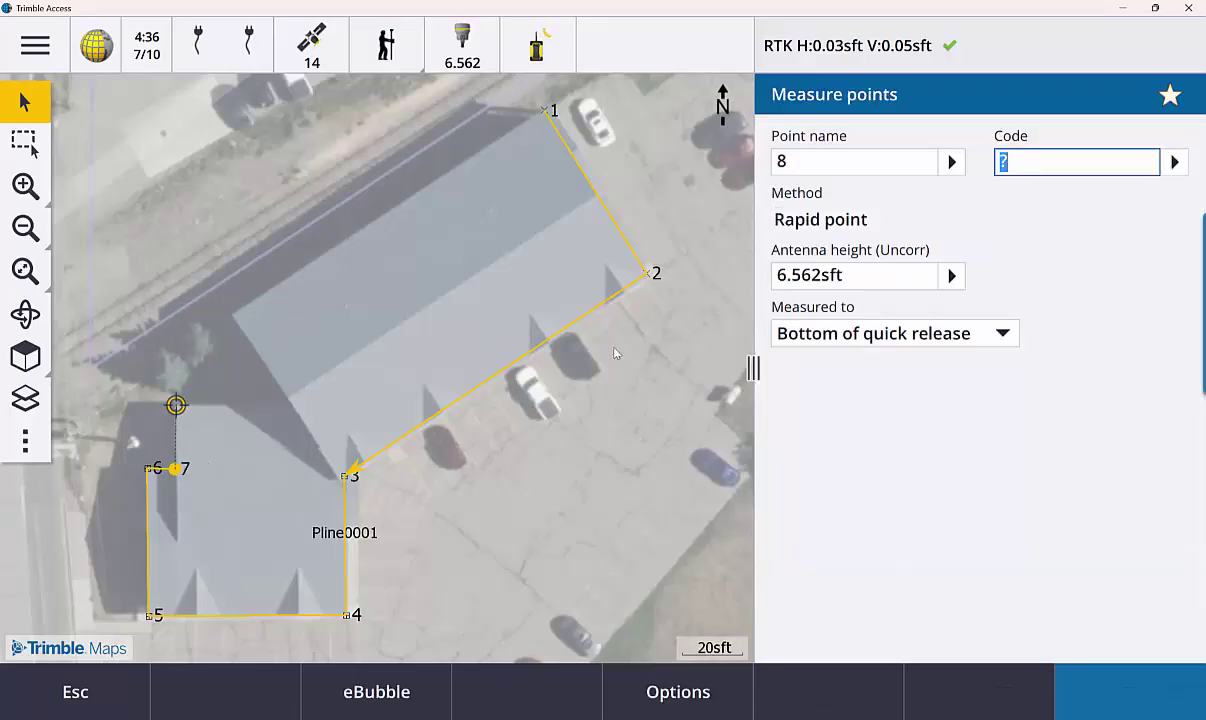
right_click(293, 412)
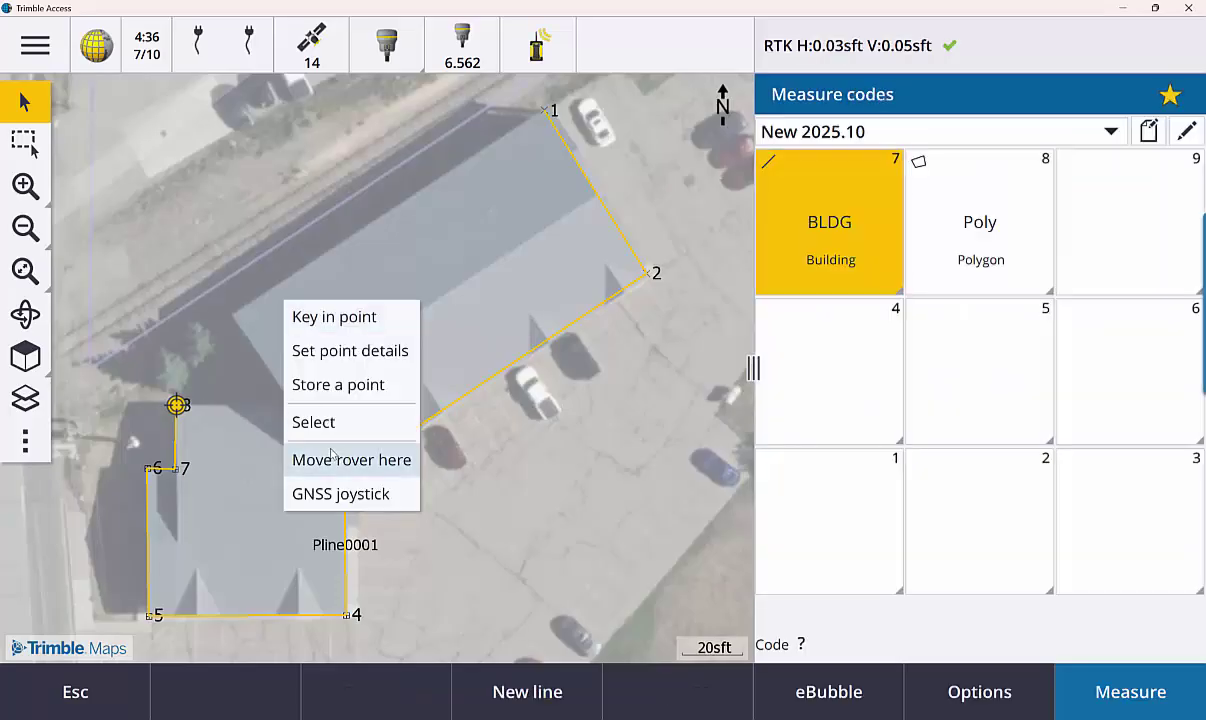
left_click(352, 459)
left_click(822, 257)
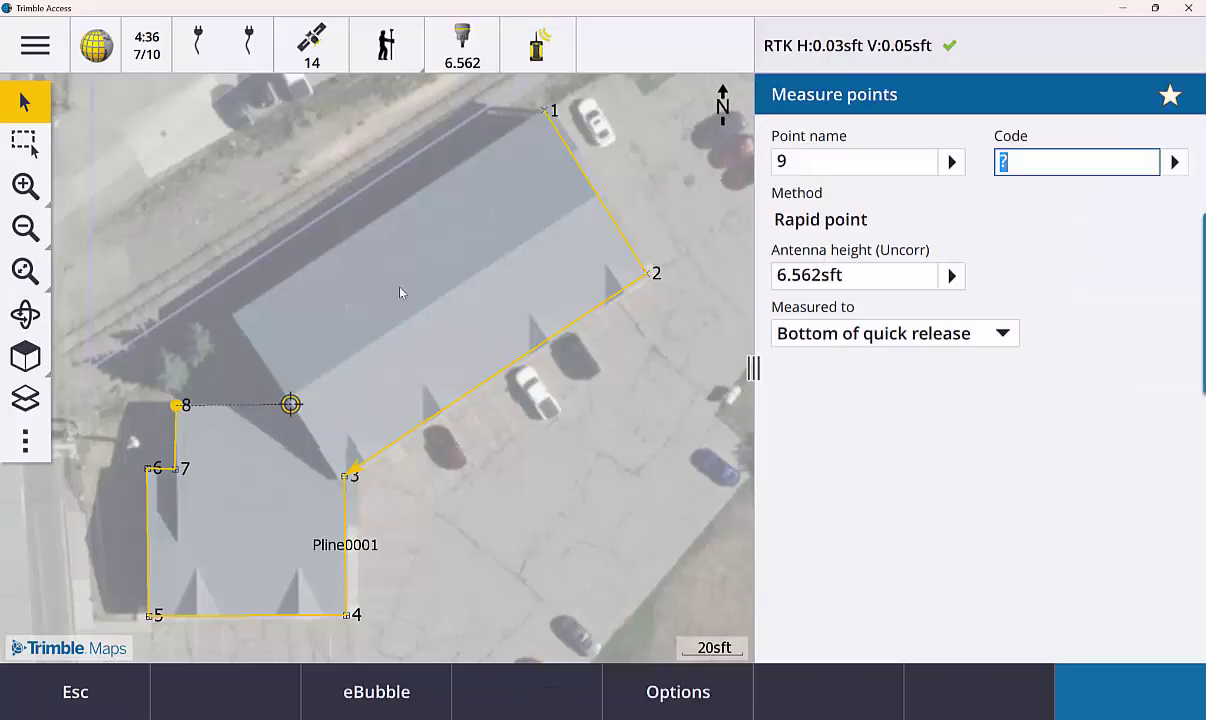
right_click(233, 320)
left_click(271, 383)
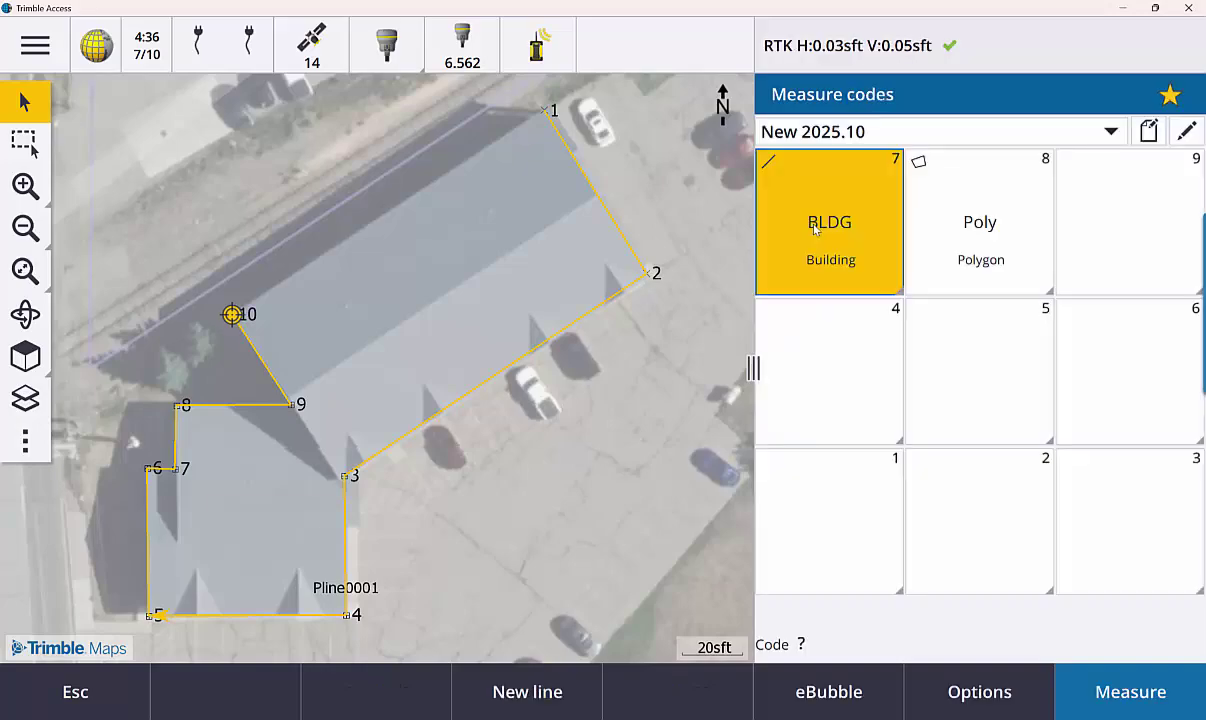
Close the BLDG line back to point 1 and exit the measuring panel
left_click(545, 113)
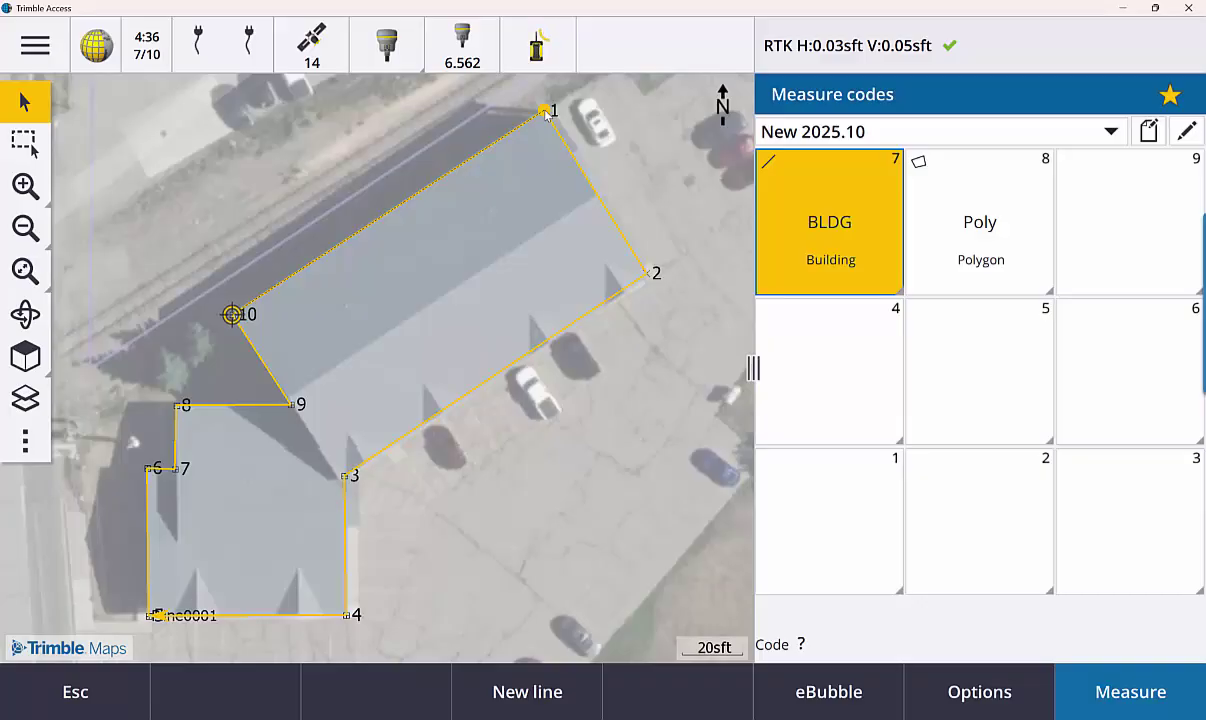
left_click(70, 692)
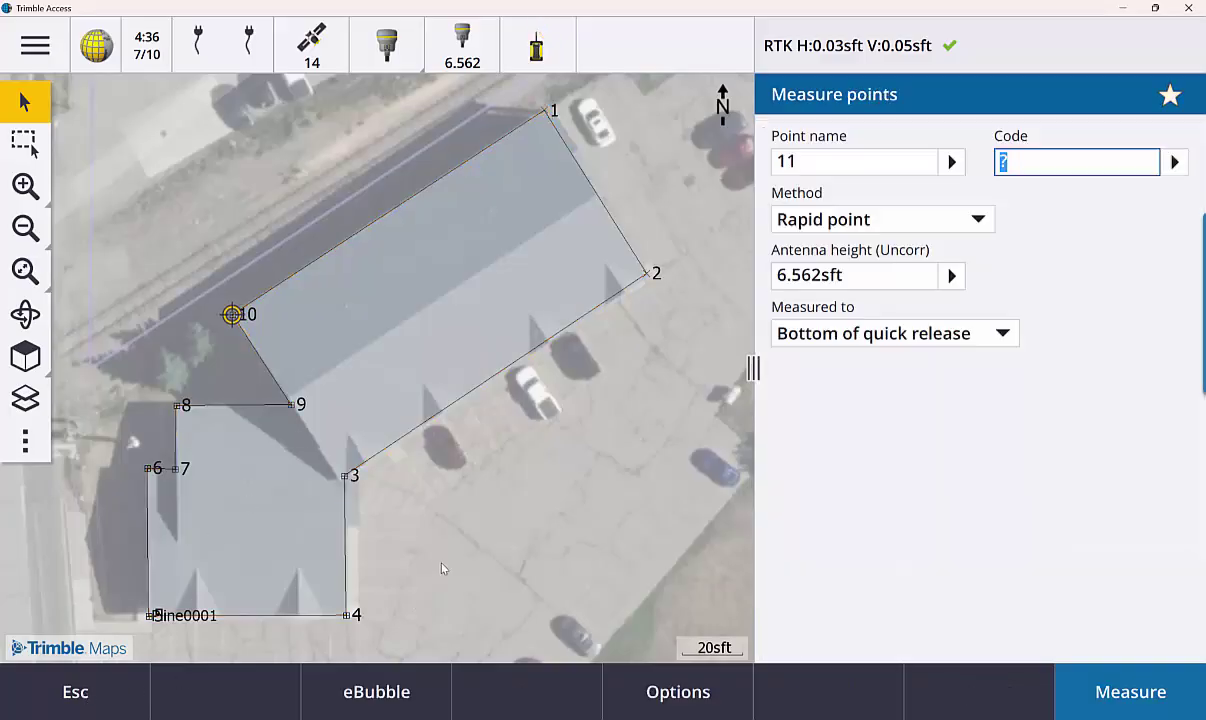
left_click(75, 692)
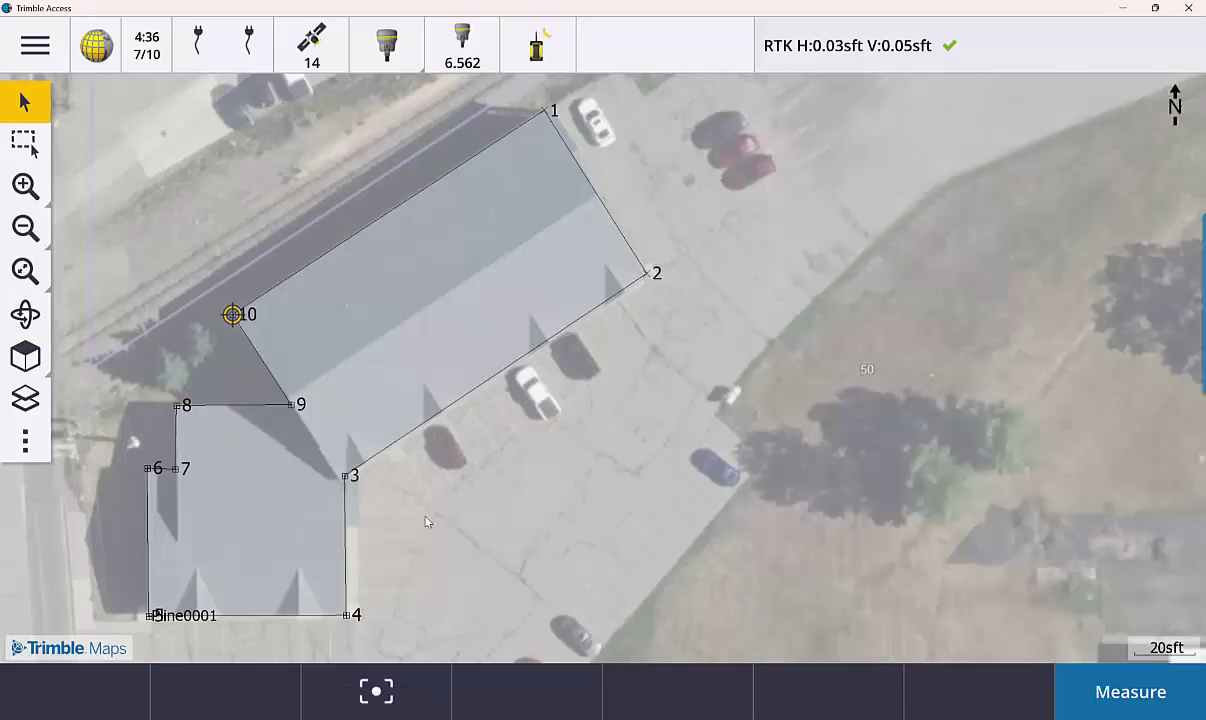
Delete polyline Pline0001 from the map
left_click(483, 387)
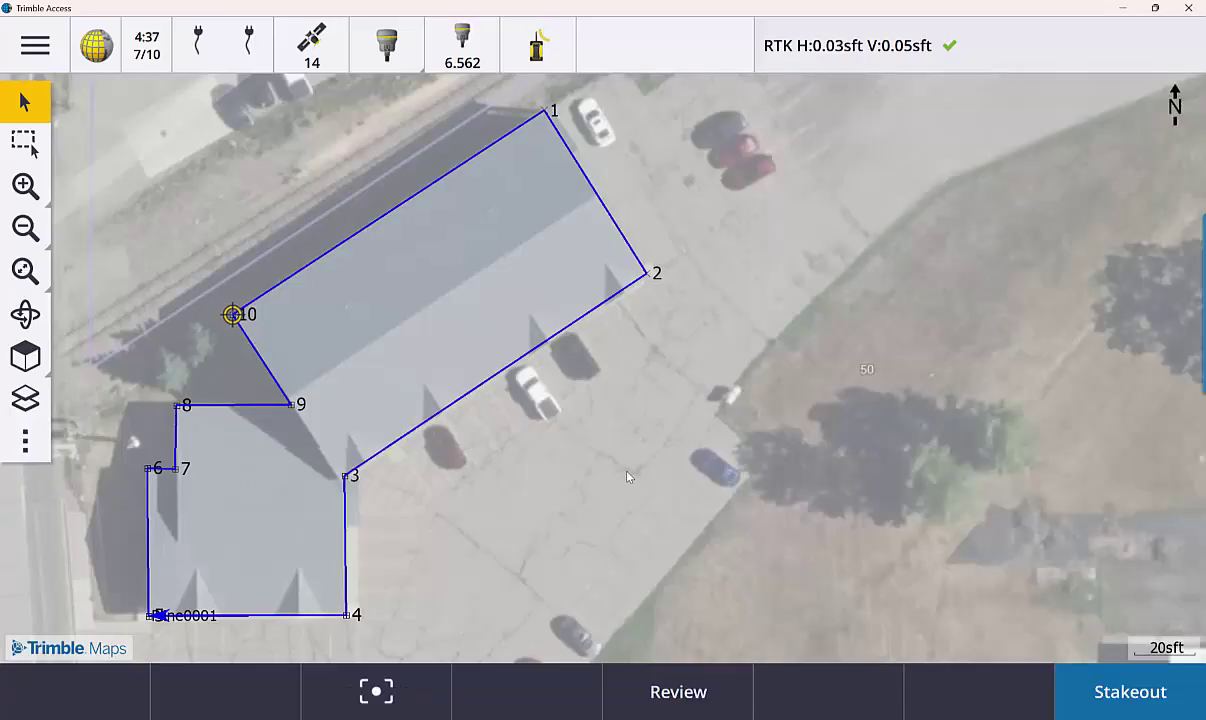
right_click(660, 398)
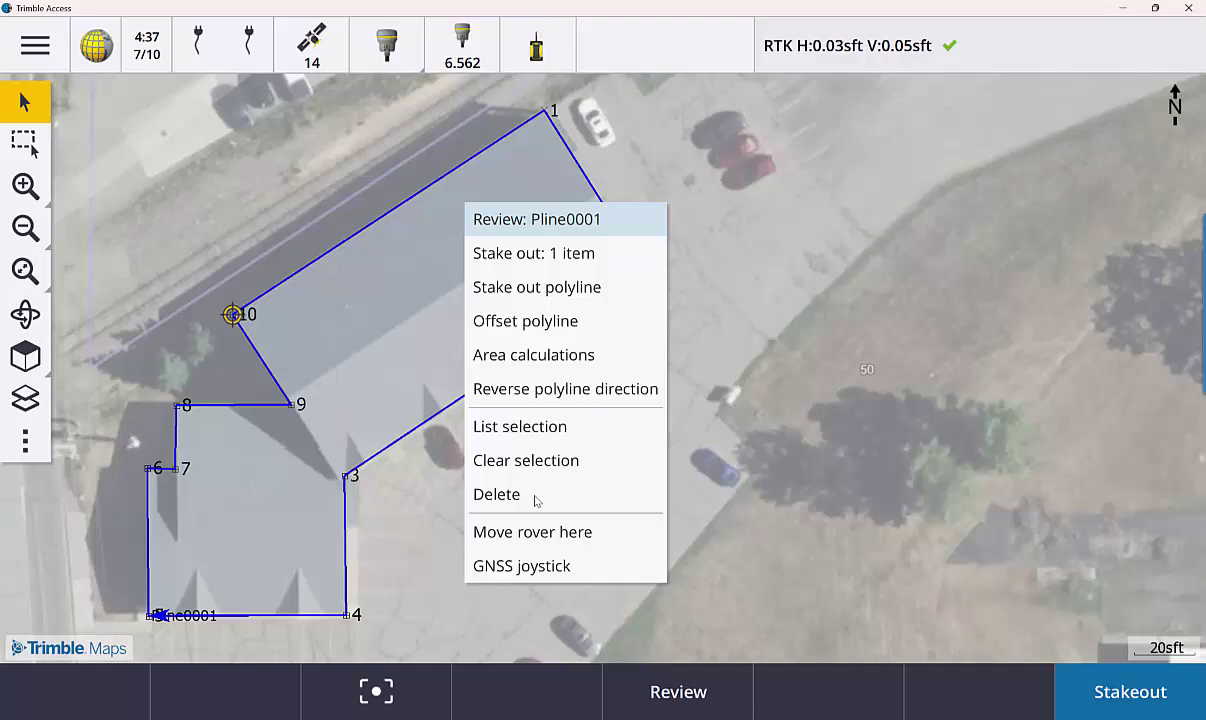
left_click(497, 494)
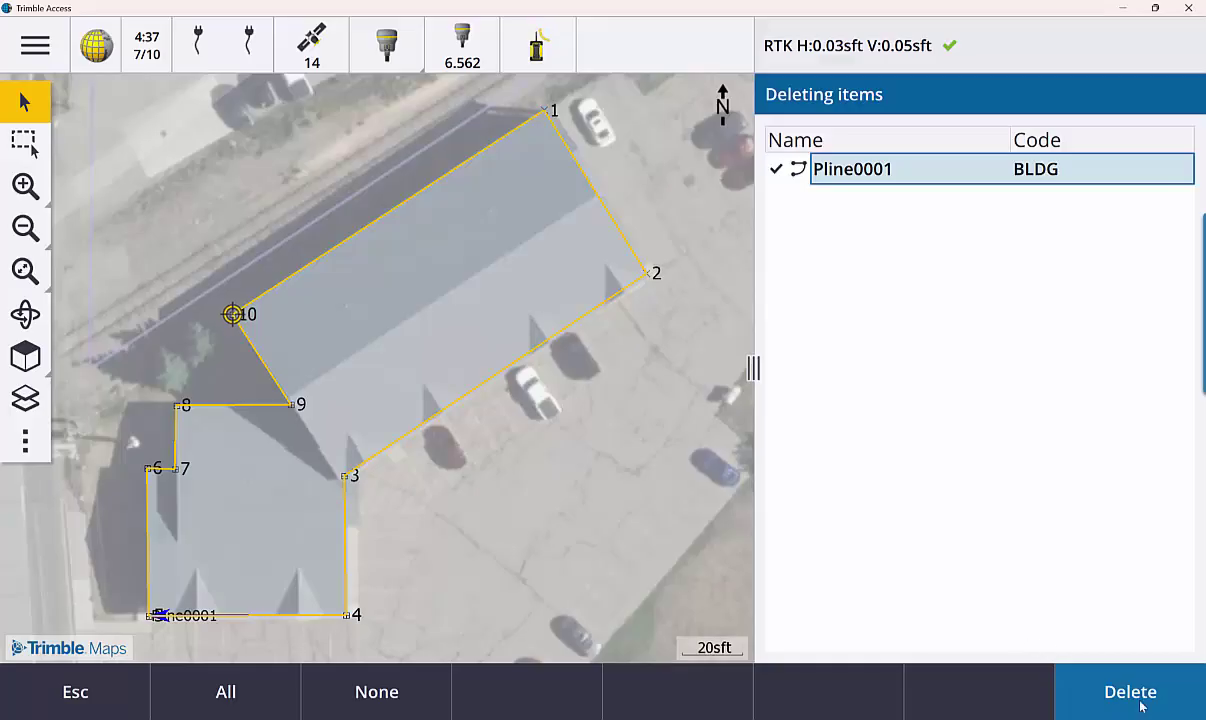
left_click(1084, 670)
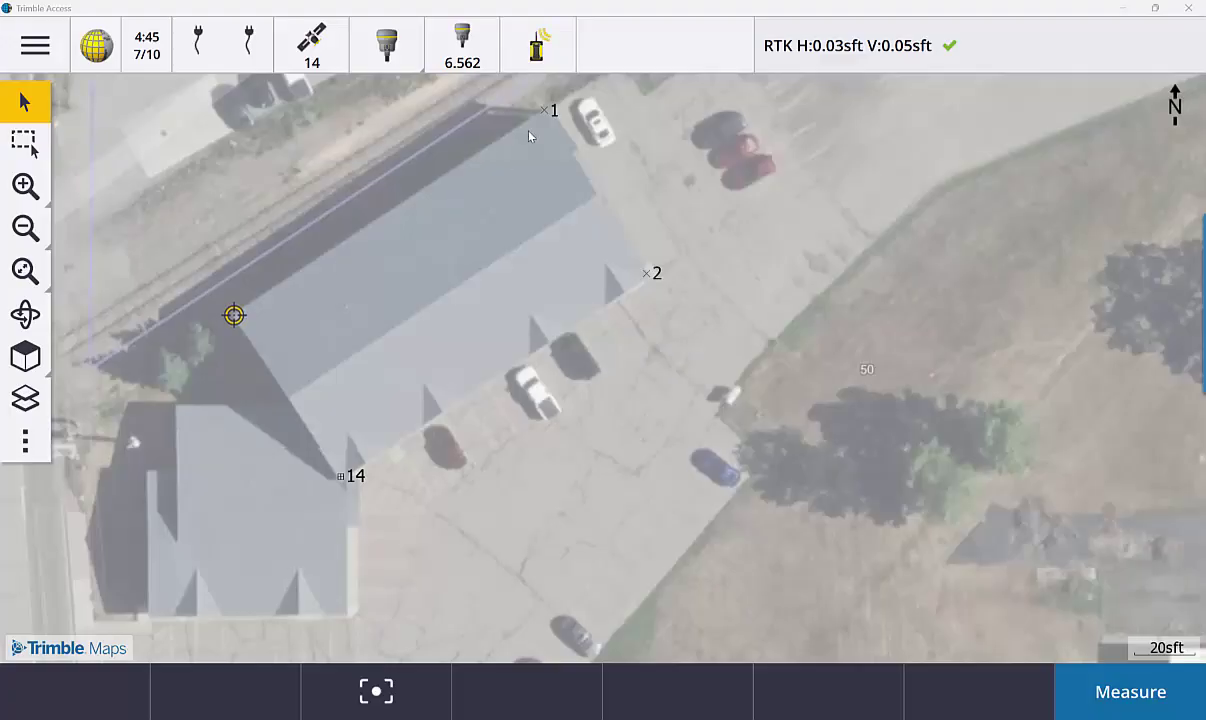
Draw BLDG polyline Pline0006 through points 1, 2 and 14, closing it at point 1
left_click(545, 110)
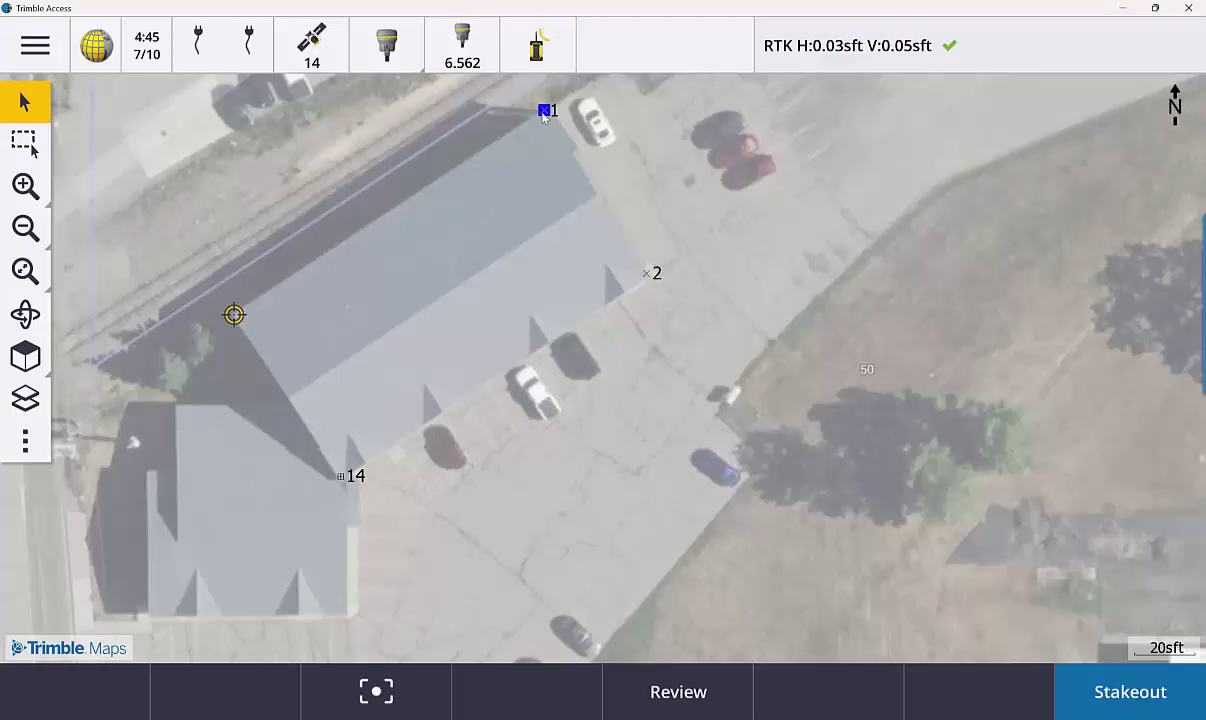
left_click(338, 474)
left_click(35, 46)
left_click(888, 124)
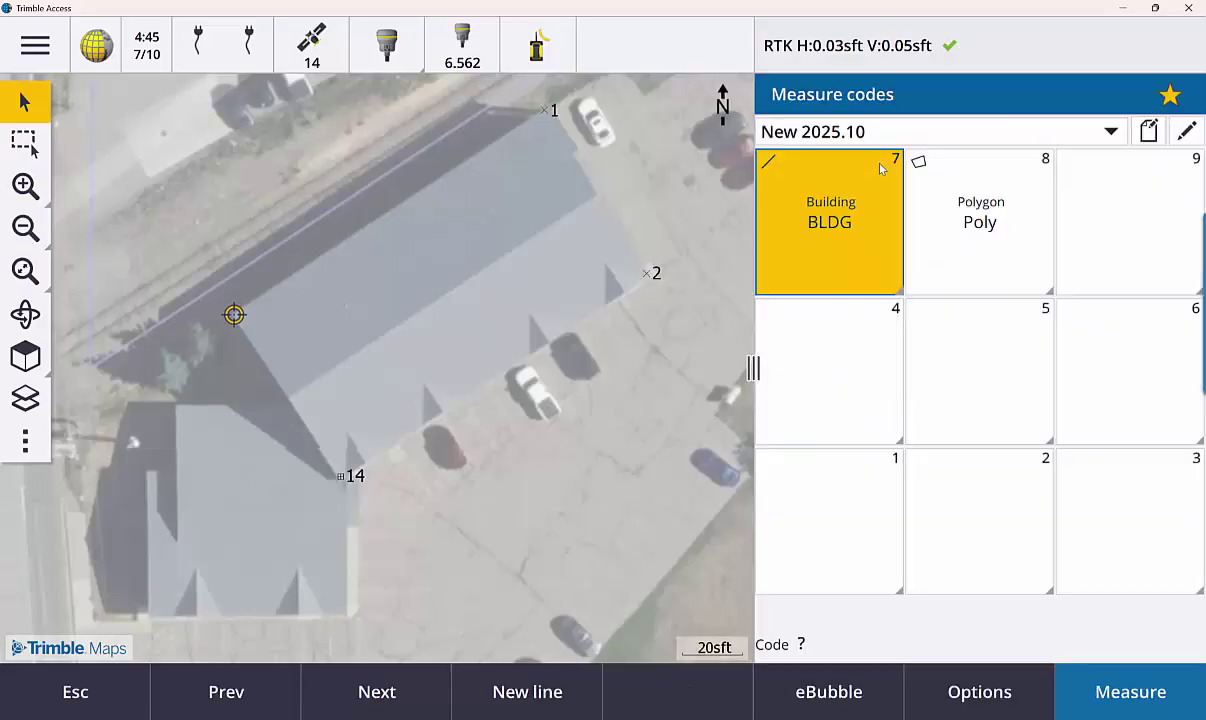
left_click(549, 110)
left_click(640, 270)
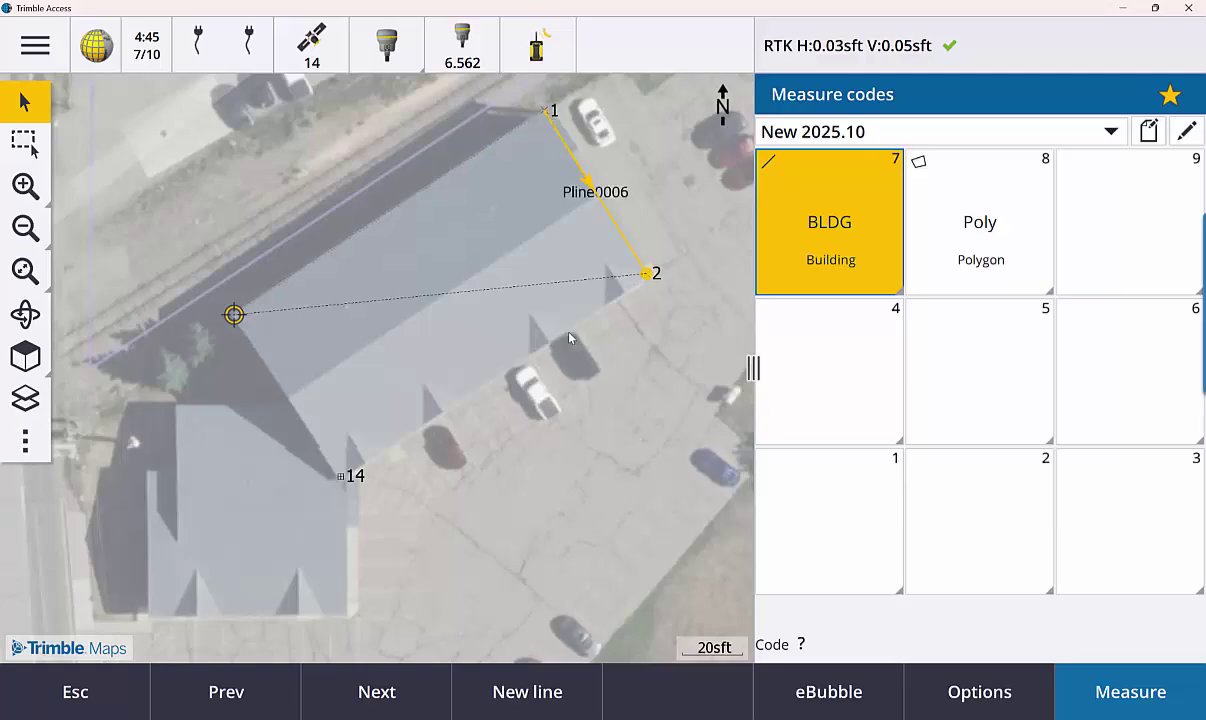
left_click(340, 476)
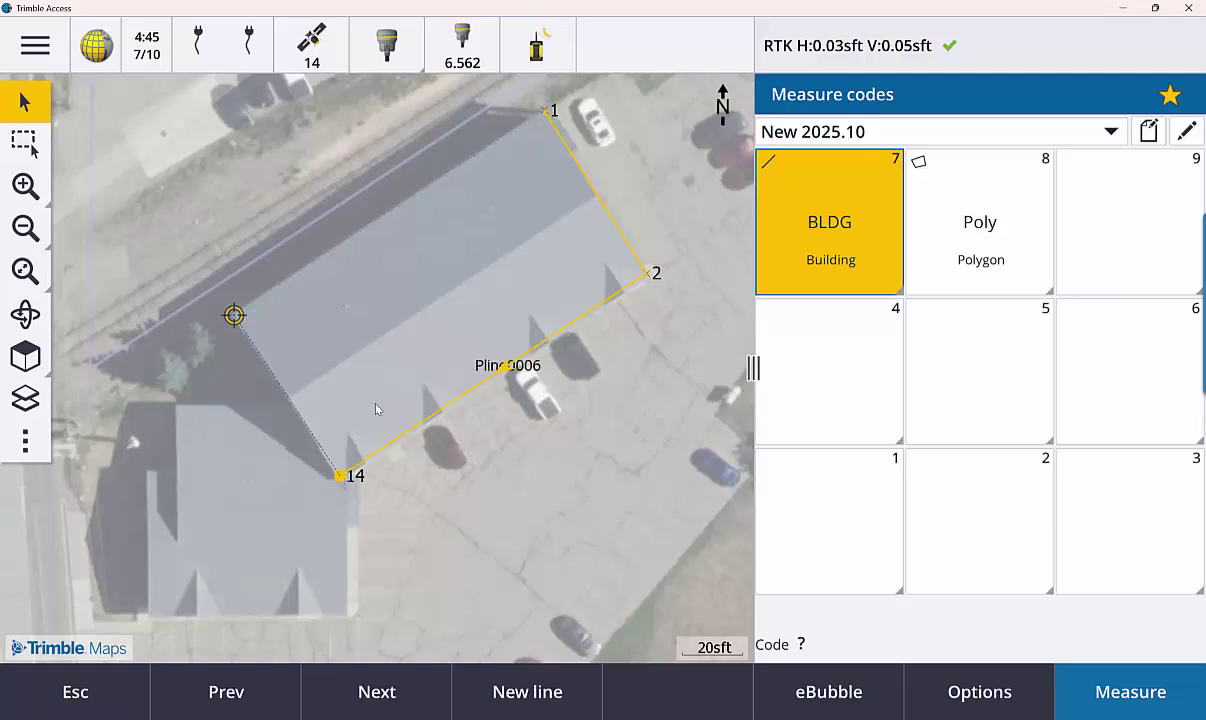
left_click(544, 110)
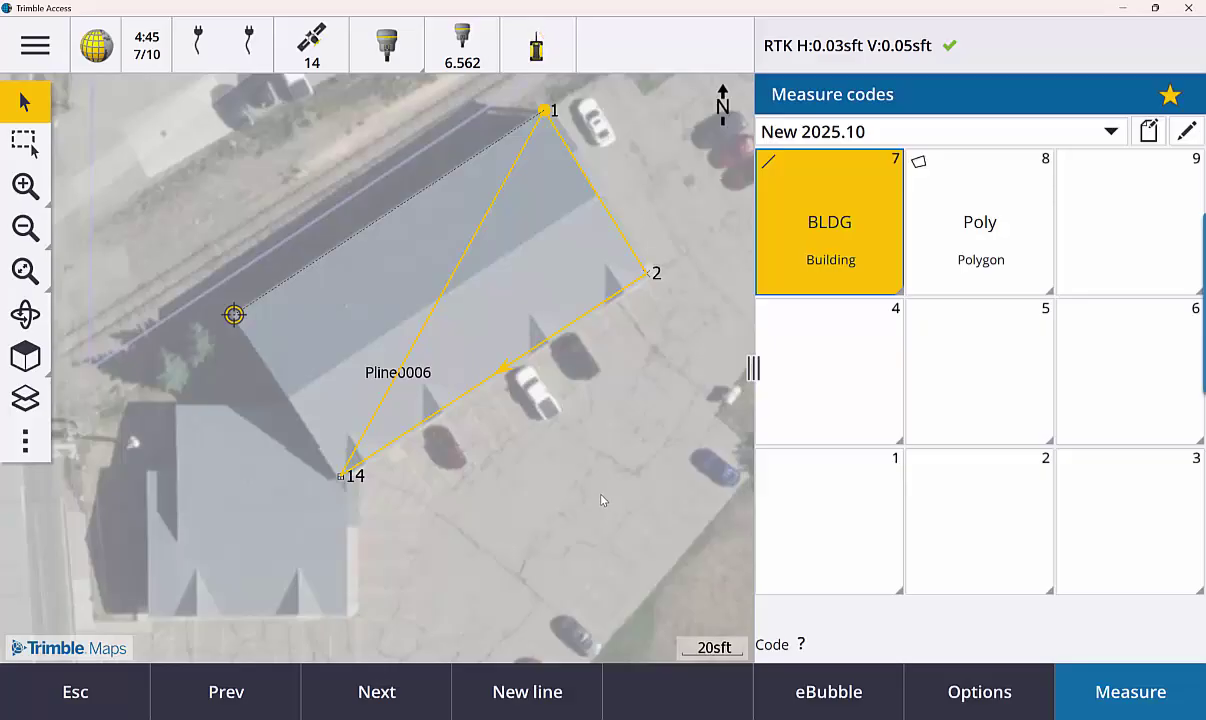
left_click(118, 668)
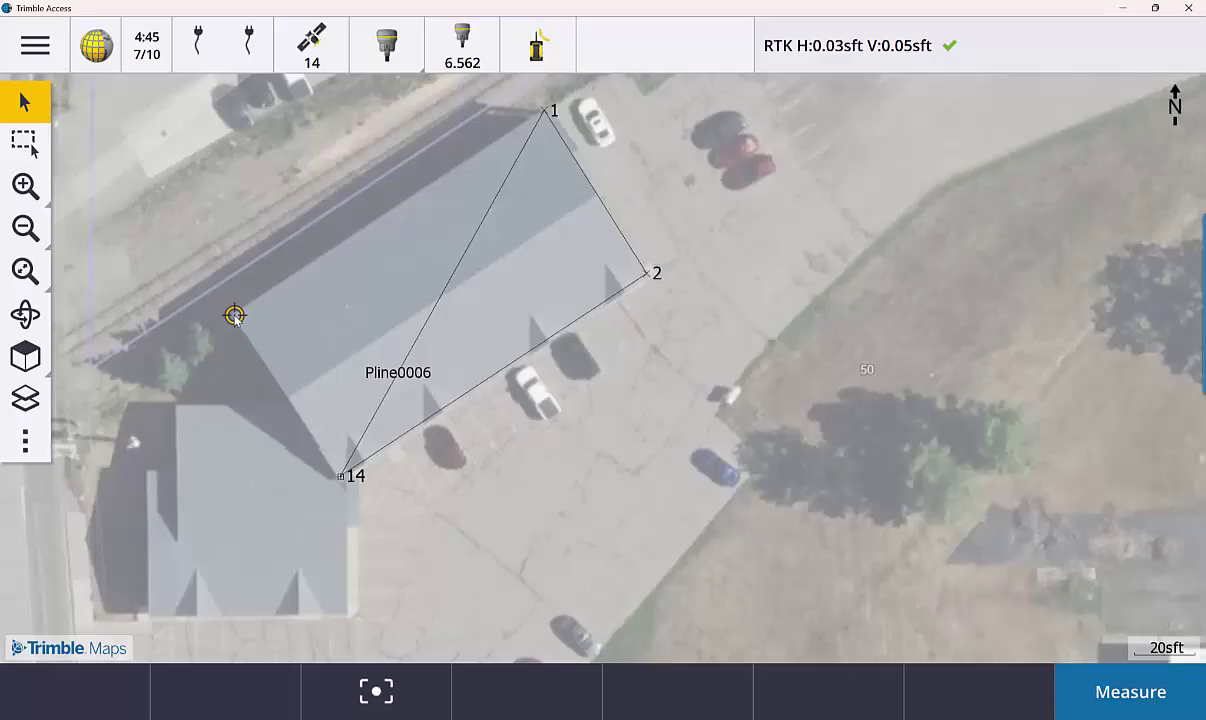
Measure rapid point 16 at the building's west corner, then select Pline0006
left_click(1127, 707)
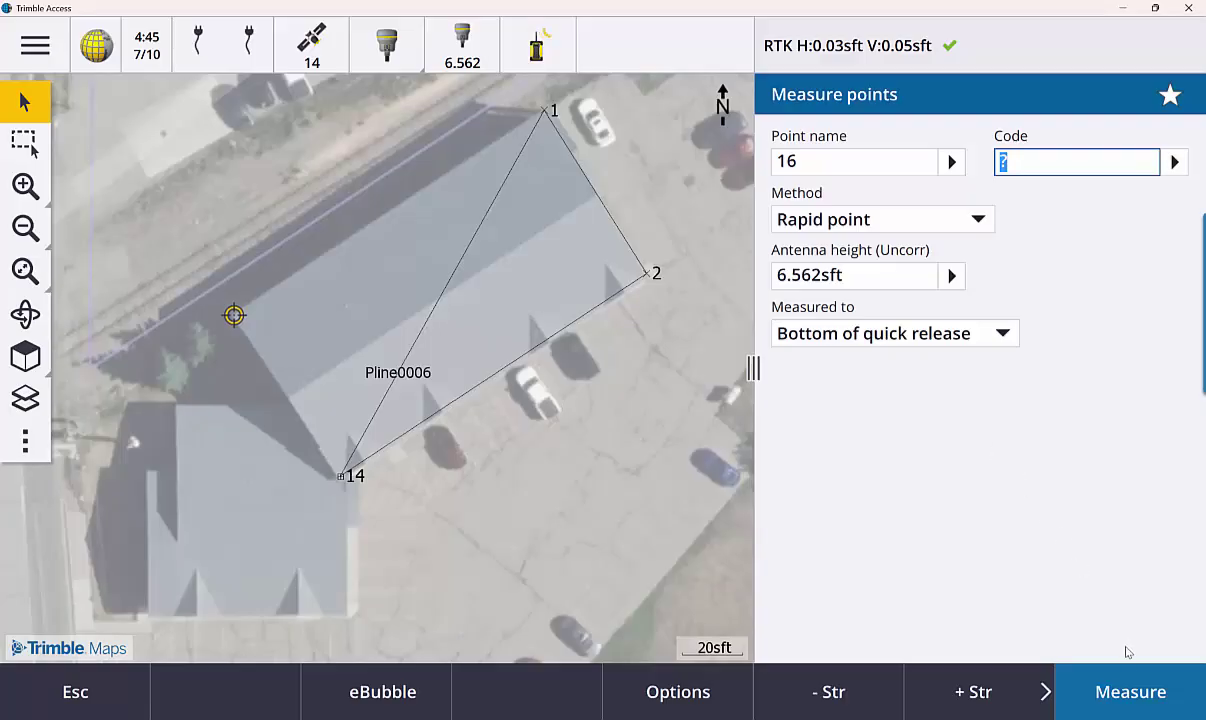
left_click(1120, 685)
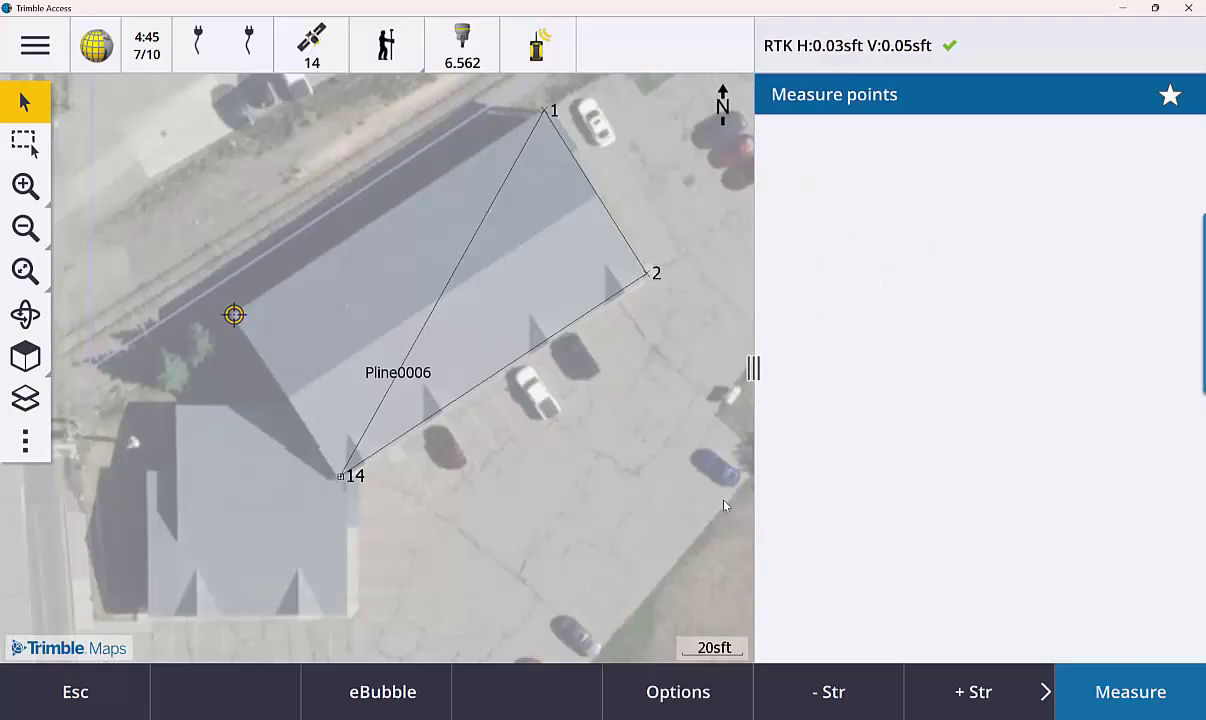
left_click(116, 668)
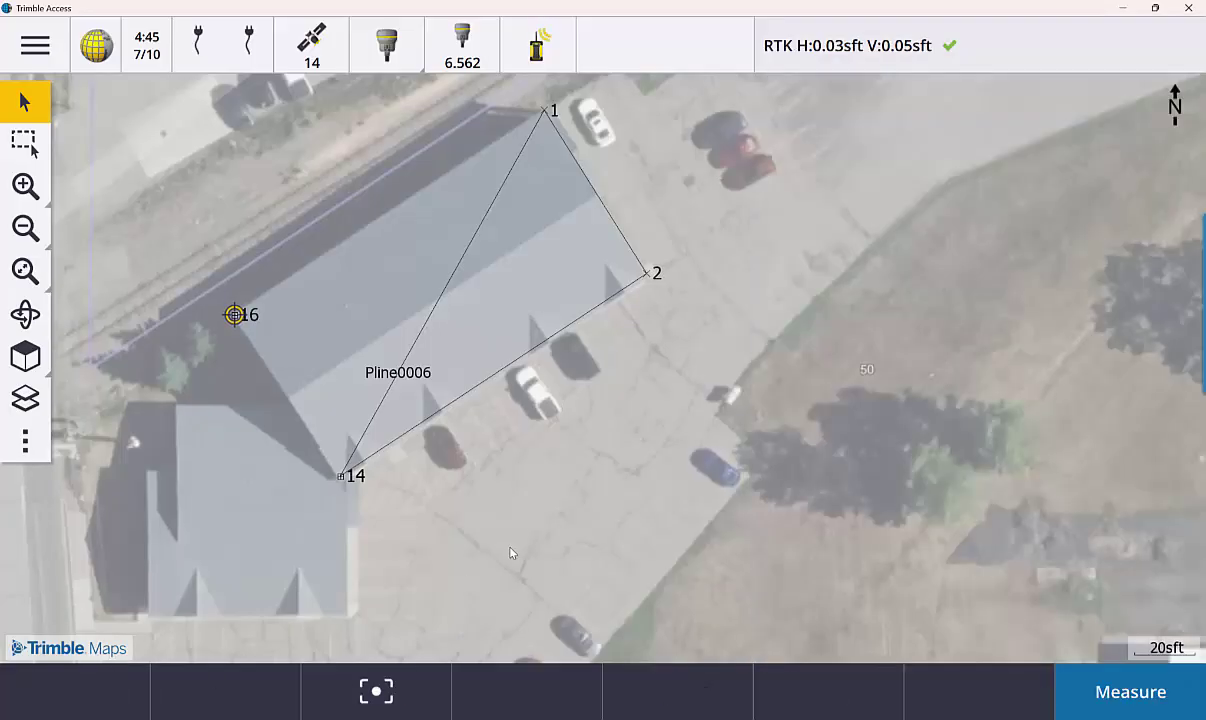
left_click(433, 306)
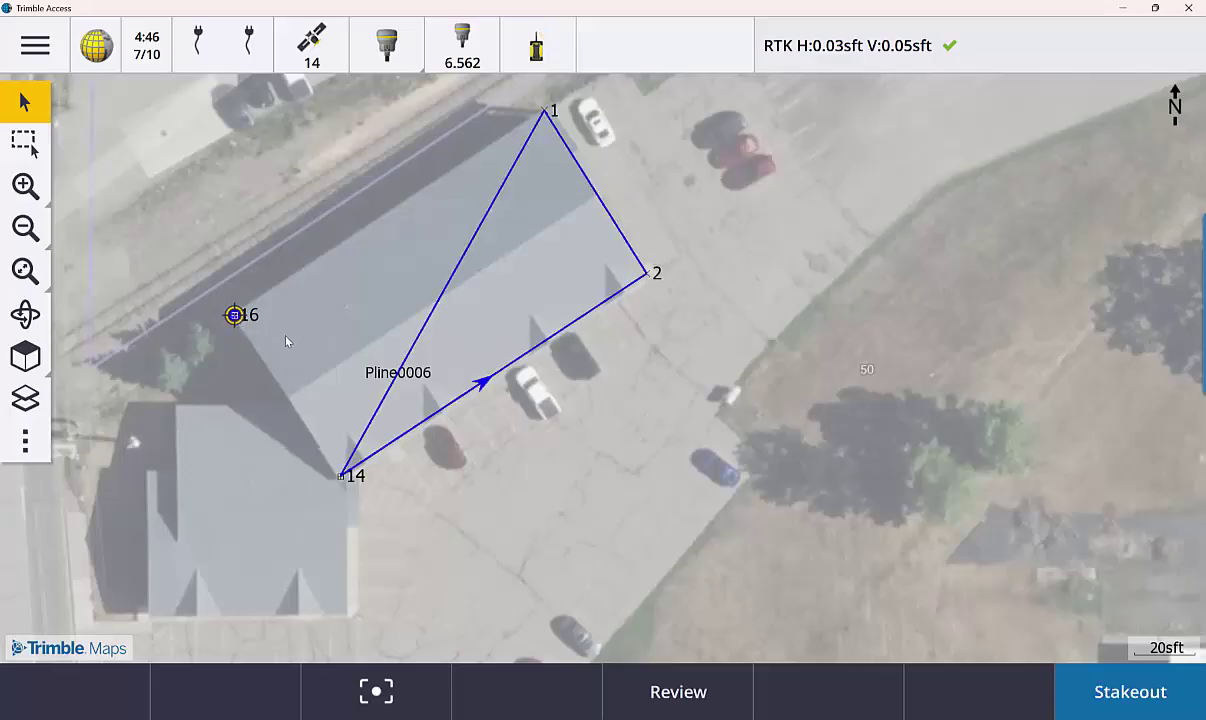
Insert point 16 into Pline0006, then remove it from the polyline again
right_click(401, 296)
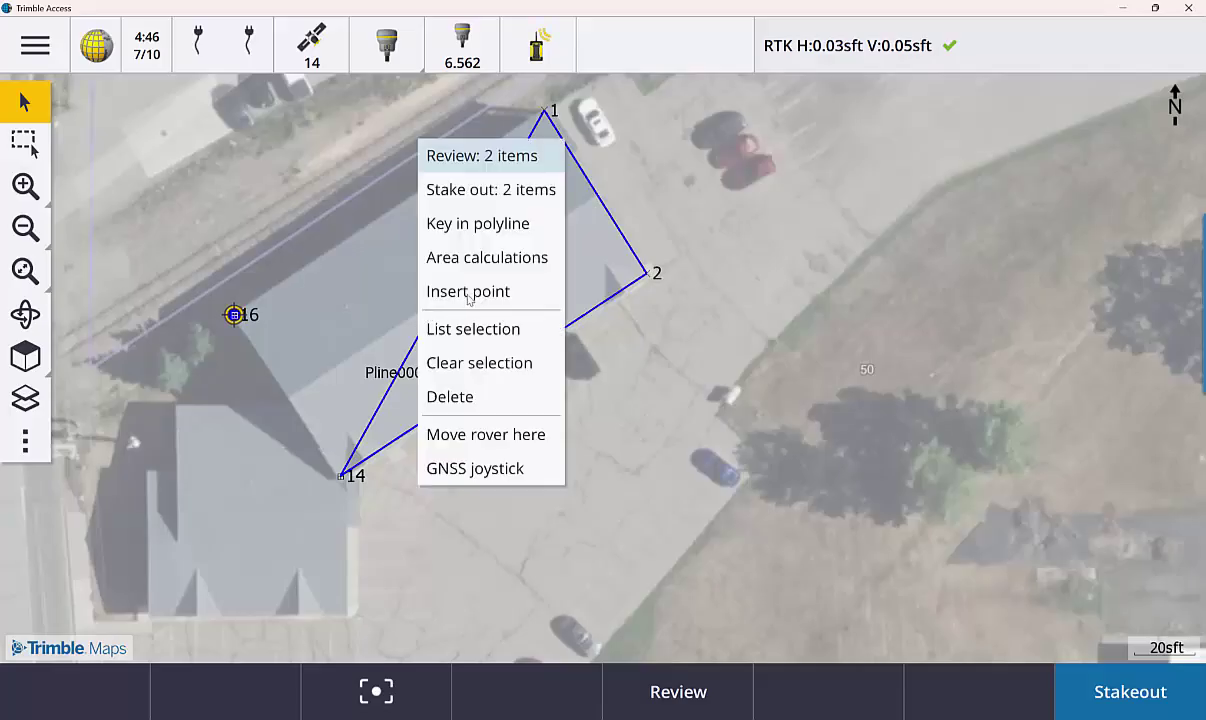
left_click(463, 293)
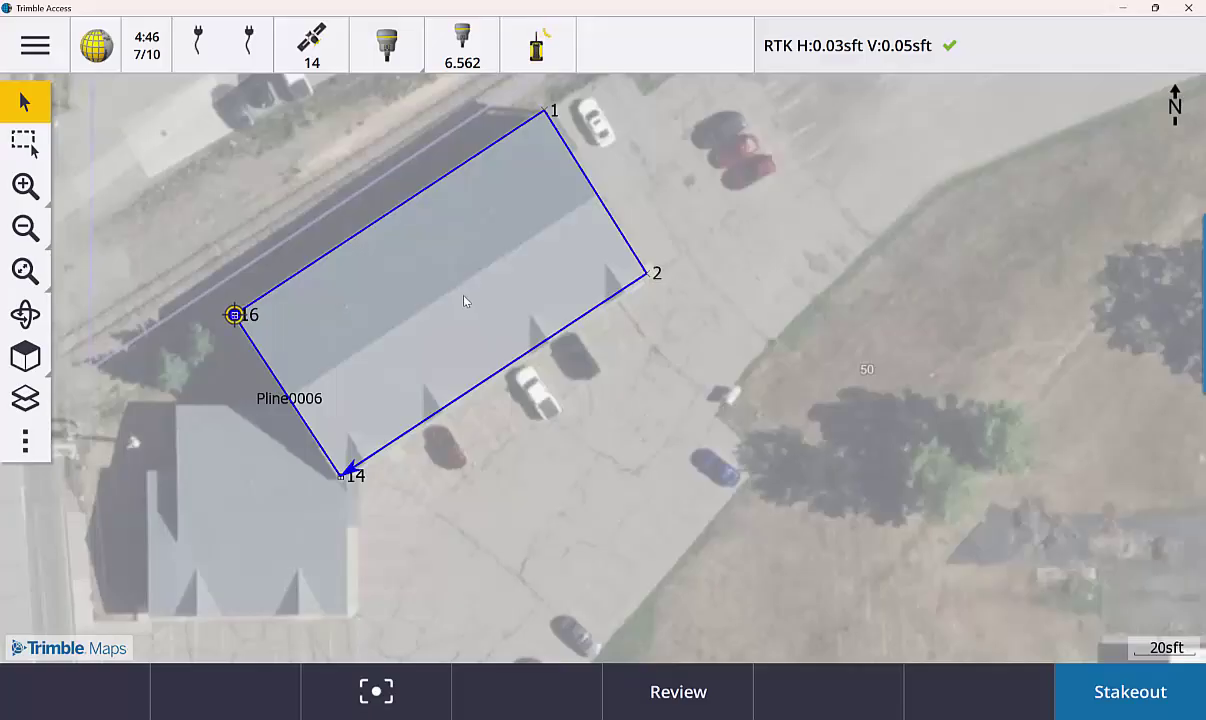
right_click(336, 315)
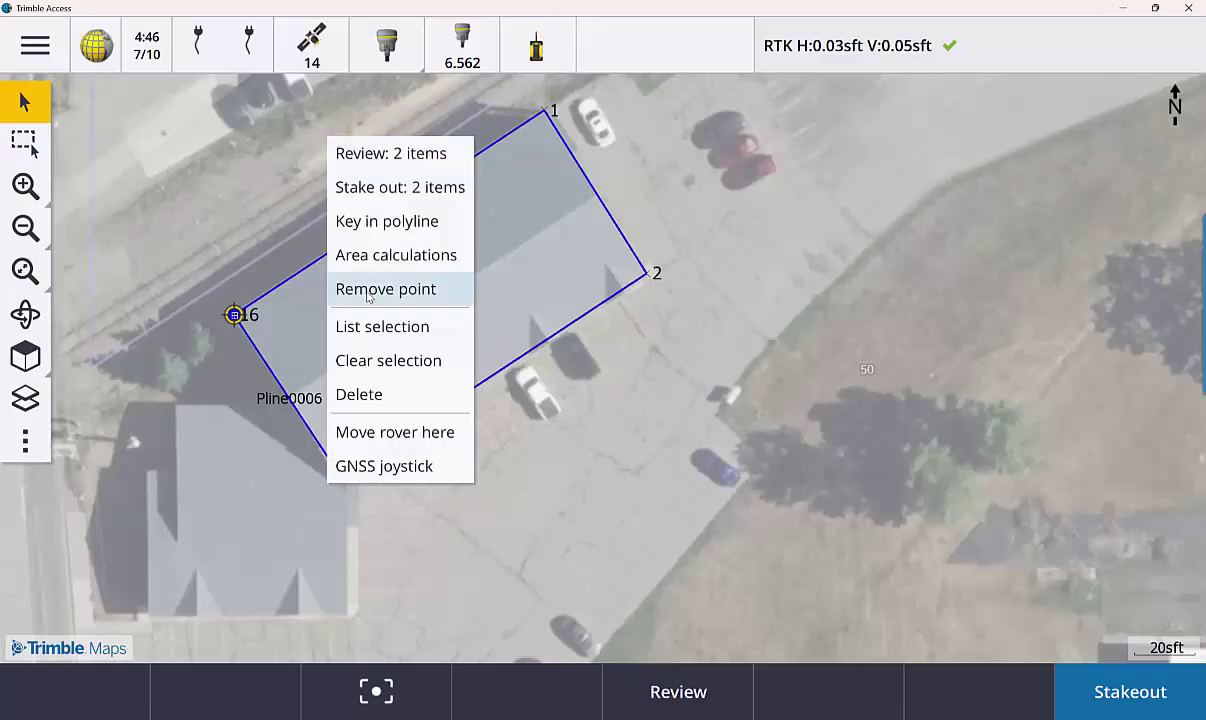
left_click(370, 290)
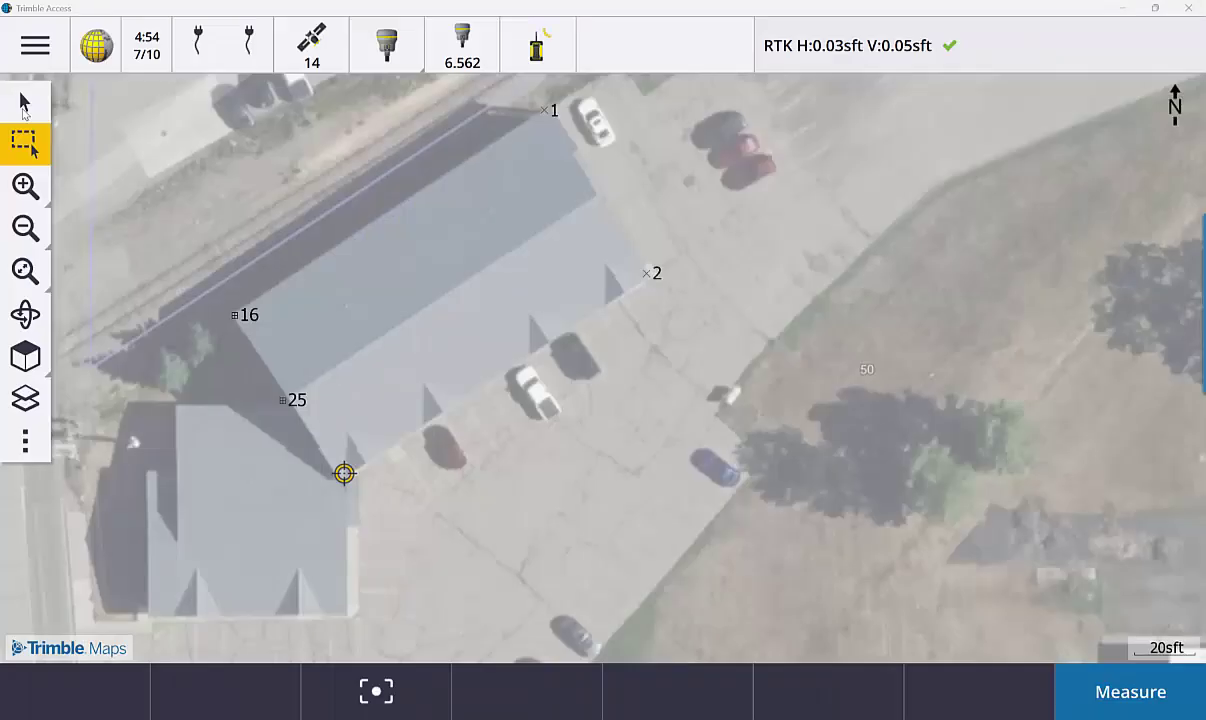
Using the Poly code, connect points 16, 1 and 2 and measure new point 26
left_click(25, 106)
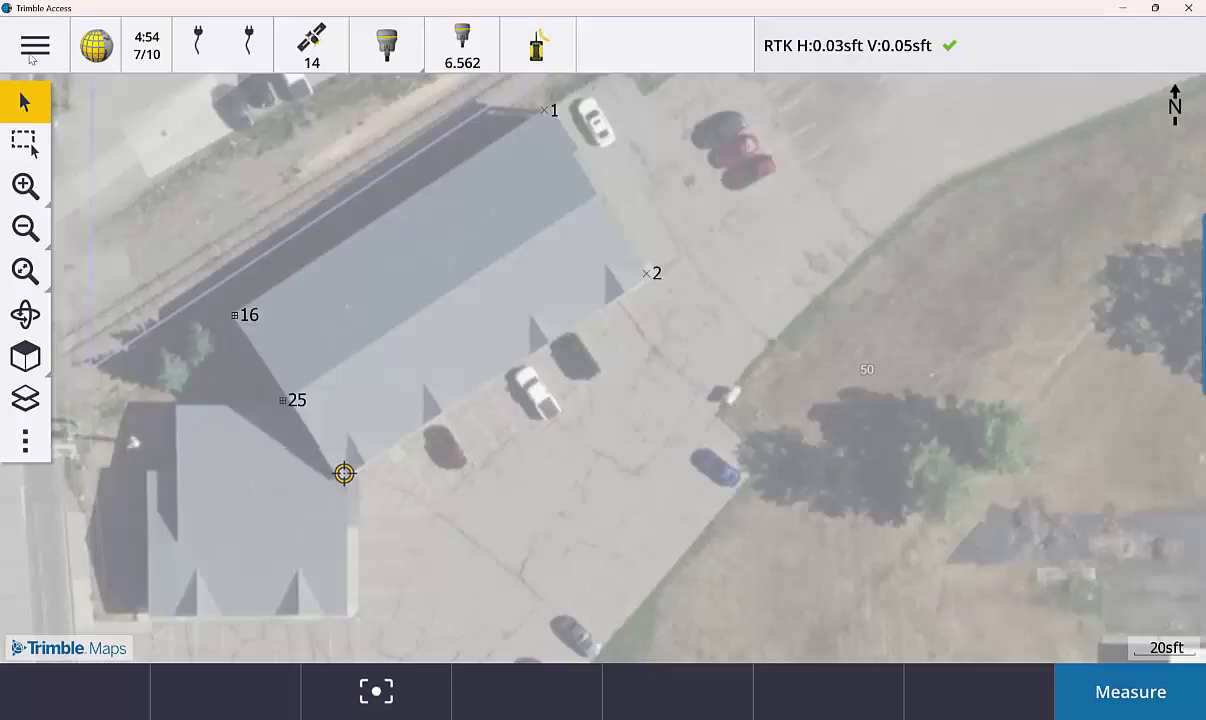
left_click(35, 45)
key("Escape")
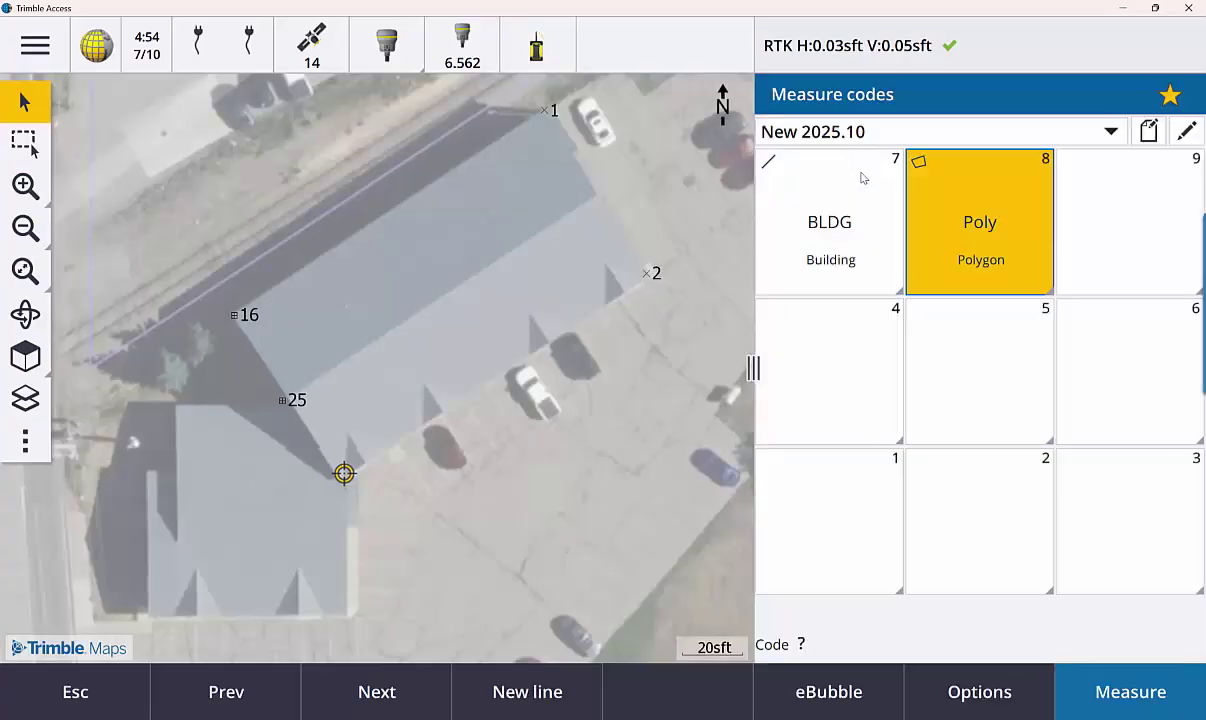
left_click(234, 316)
left_click(544, 110)
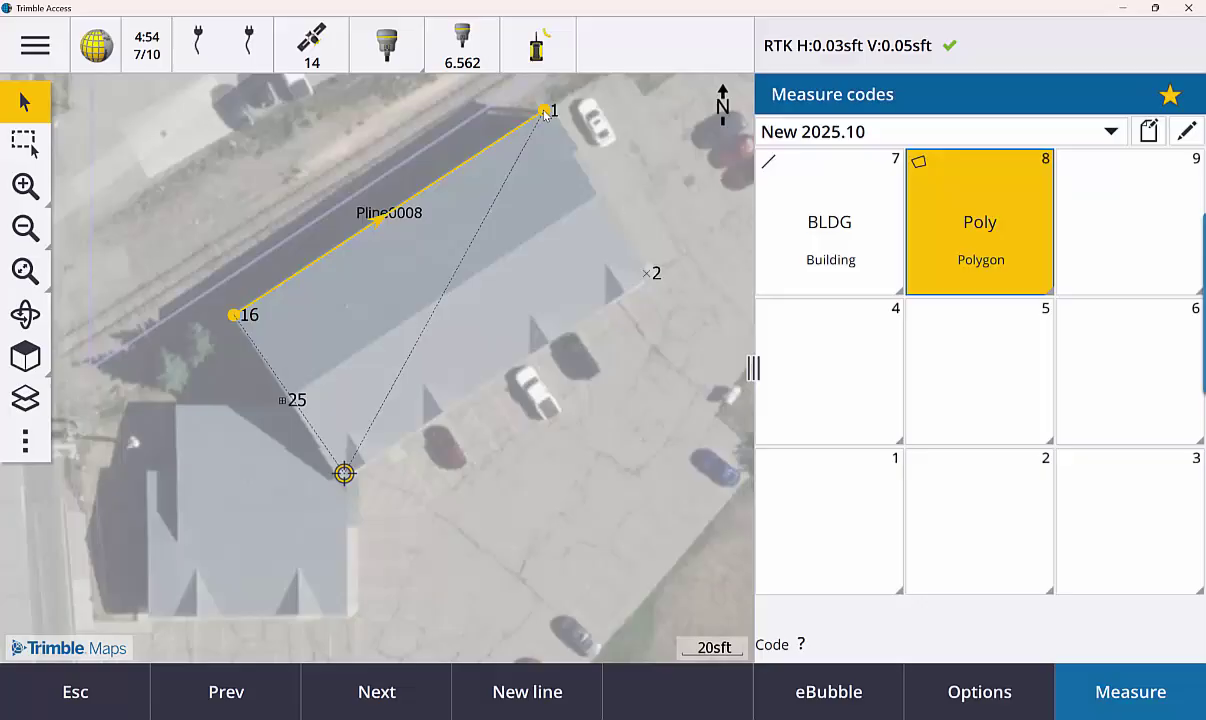
left_click(647, 274)
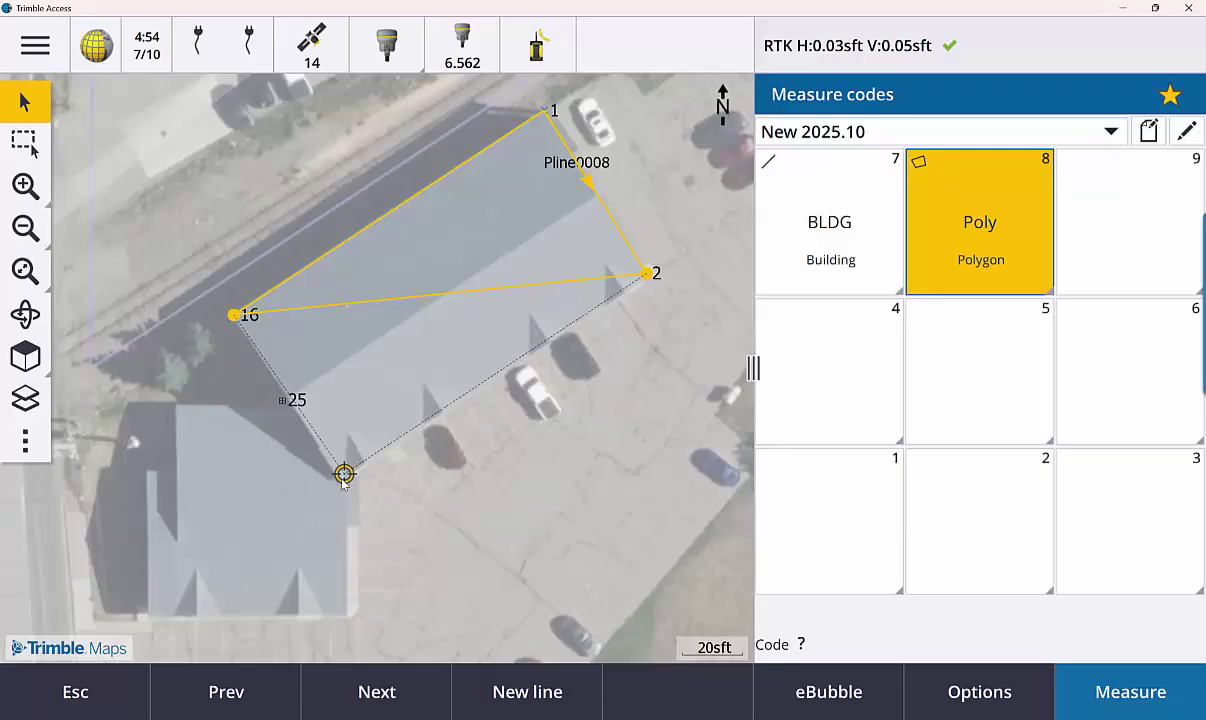
left_click(965, 258)
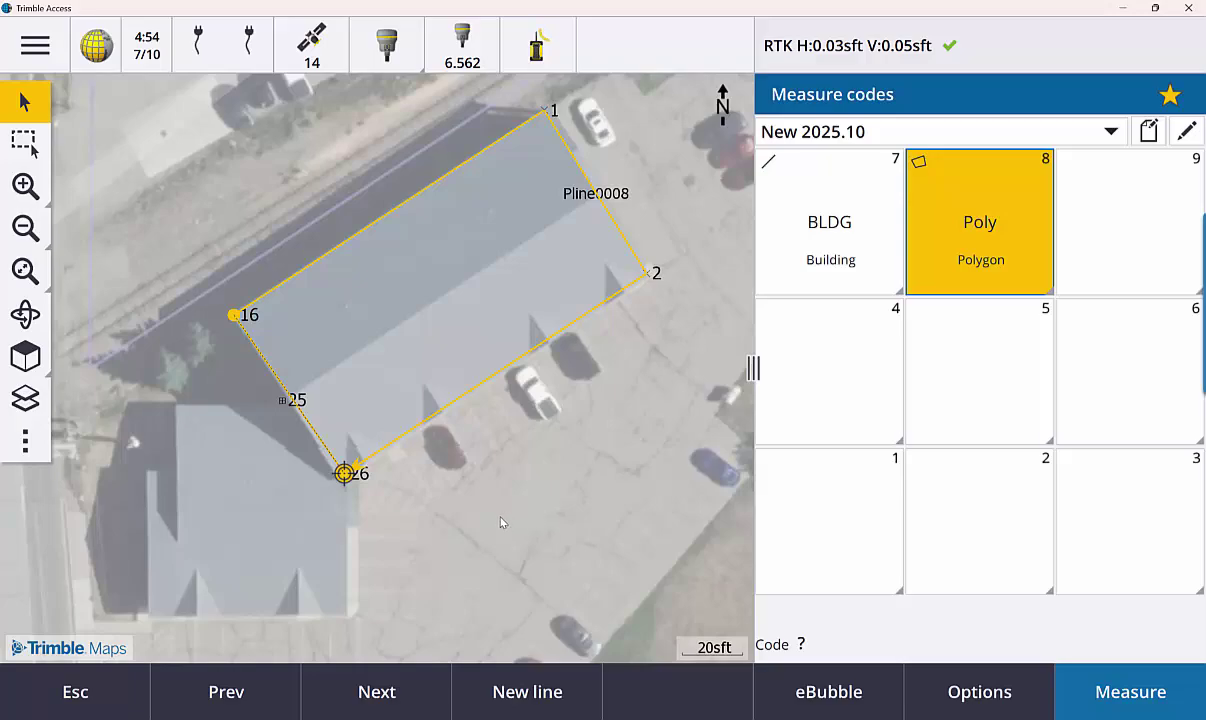
End Pline0008, start polygon Pline0009 at point 26 and measure point 27 with the Poly code
left_click(531, 697)
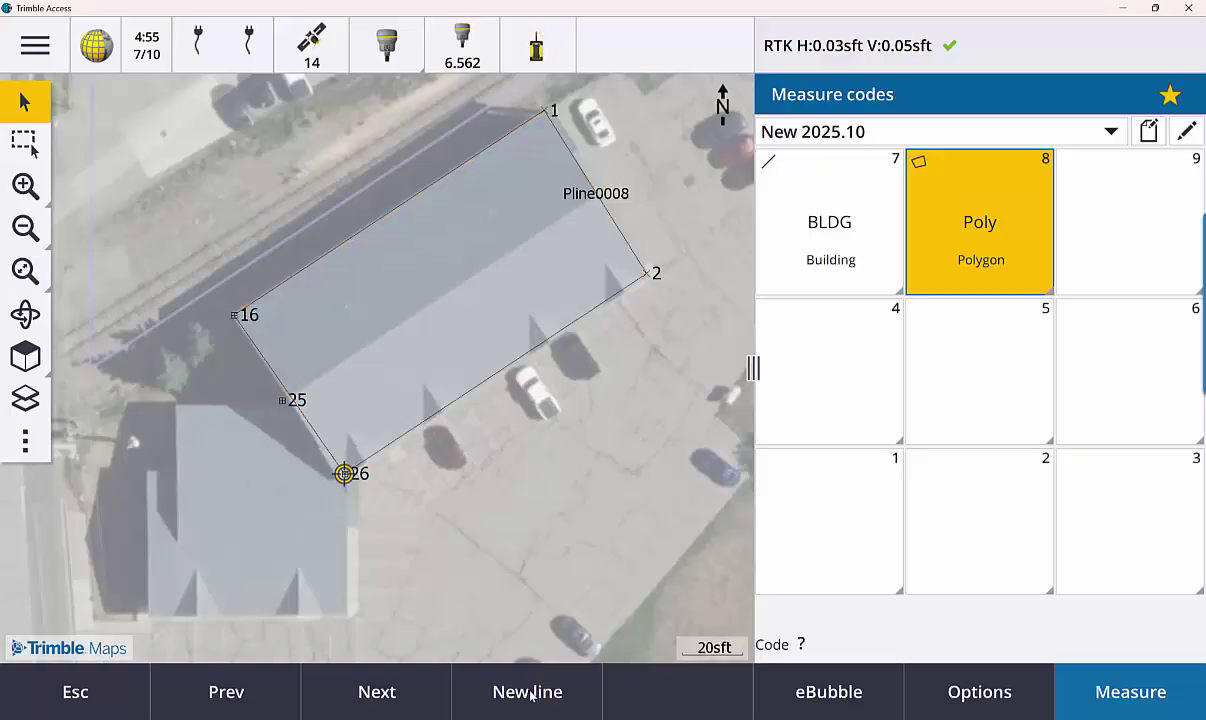
right_click(348, 618)
left_click(398, 649)
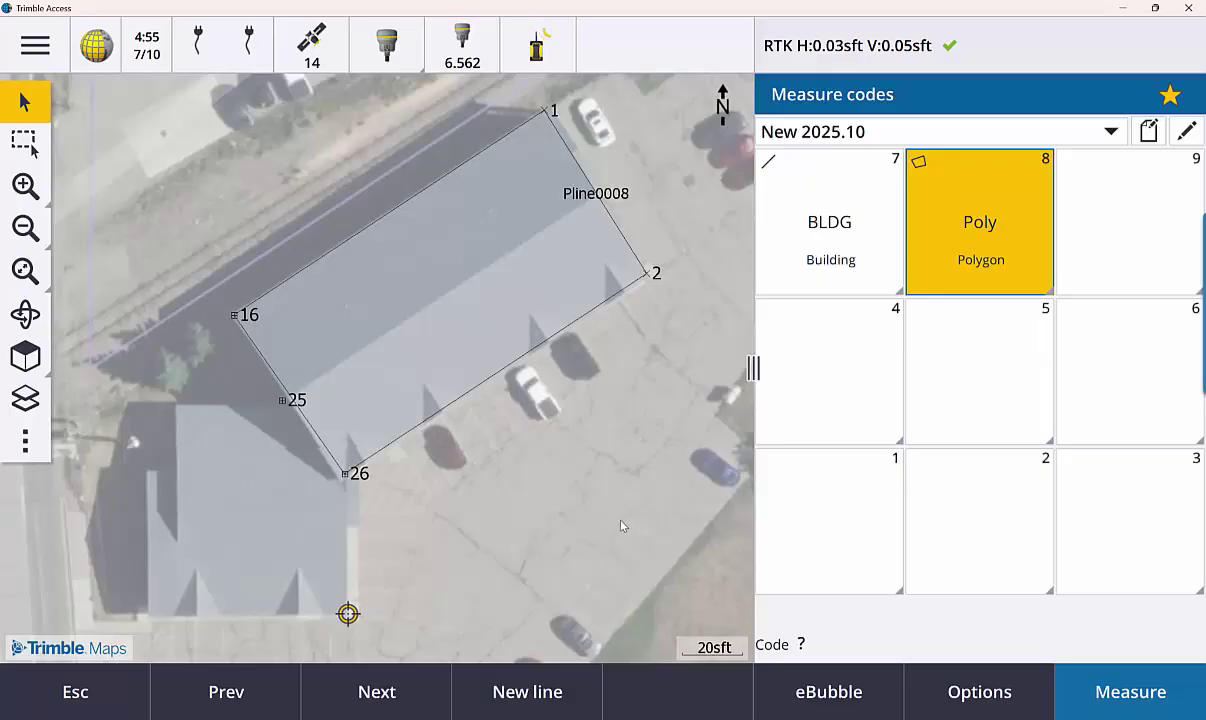
left_click(345, 473)
left_click(967, 258)
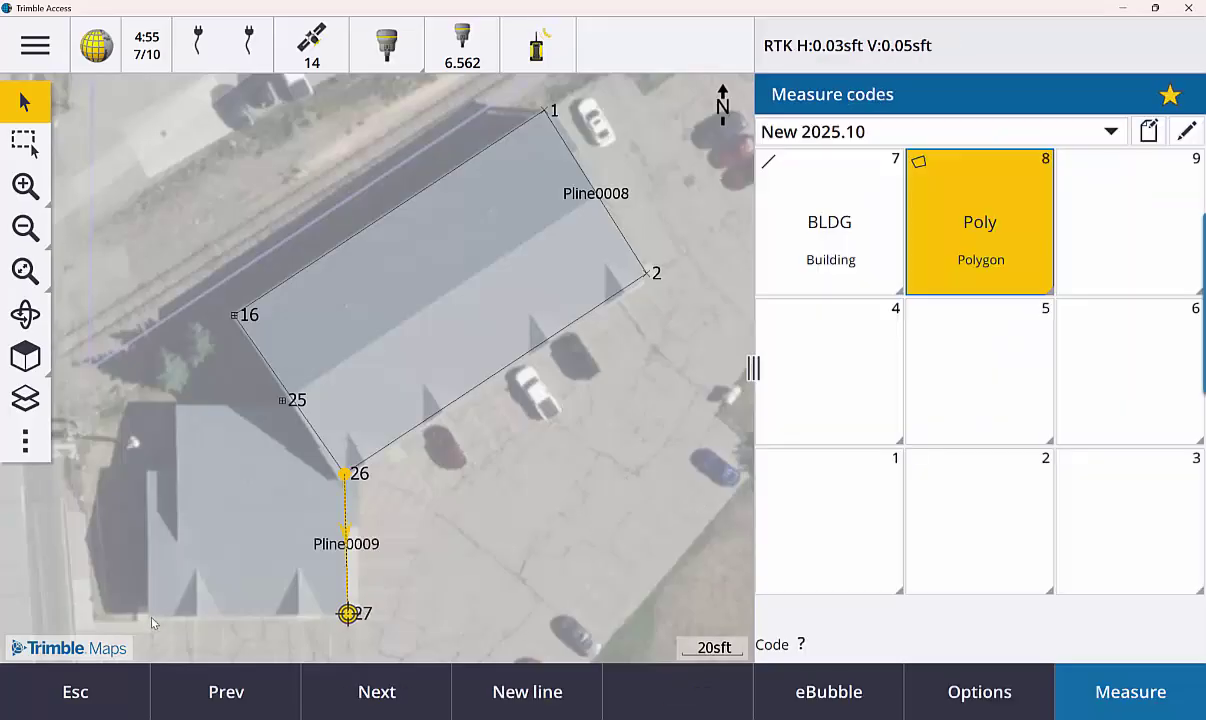
Measure point 28 at the southwest corner and point 29 on the building's west side
right_click(140, 577)
left_click(194, 652)
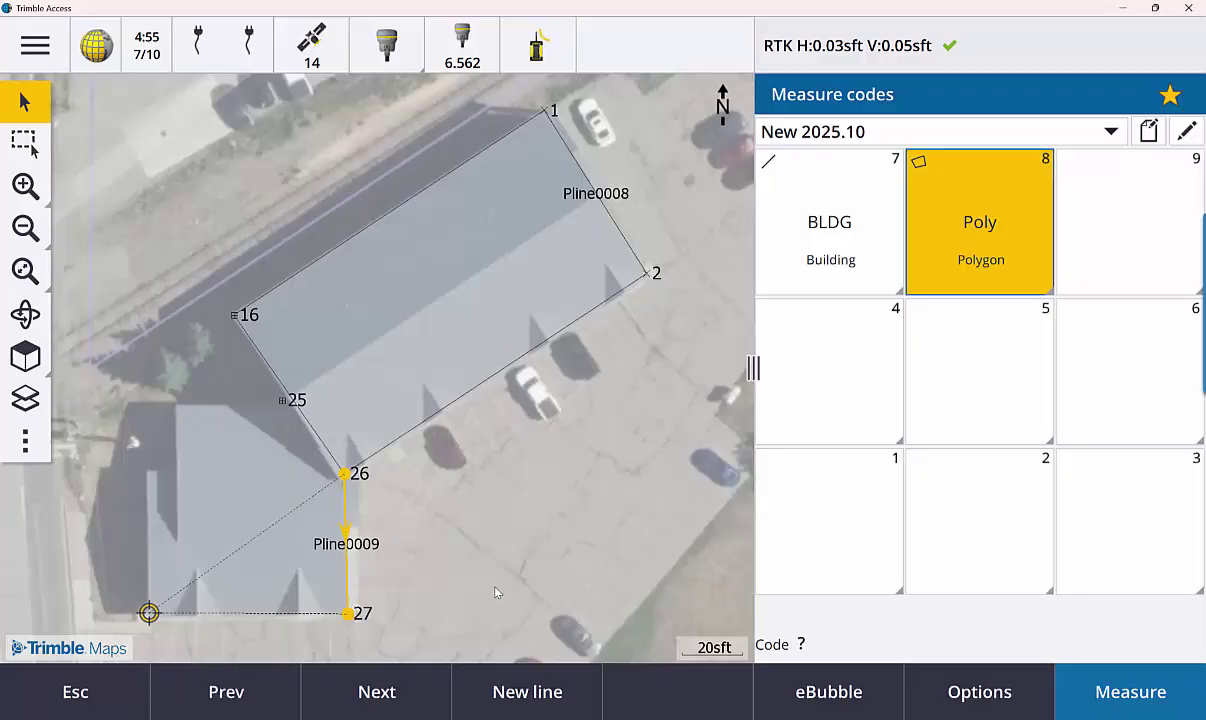
left_click(915, 262)
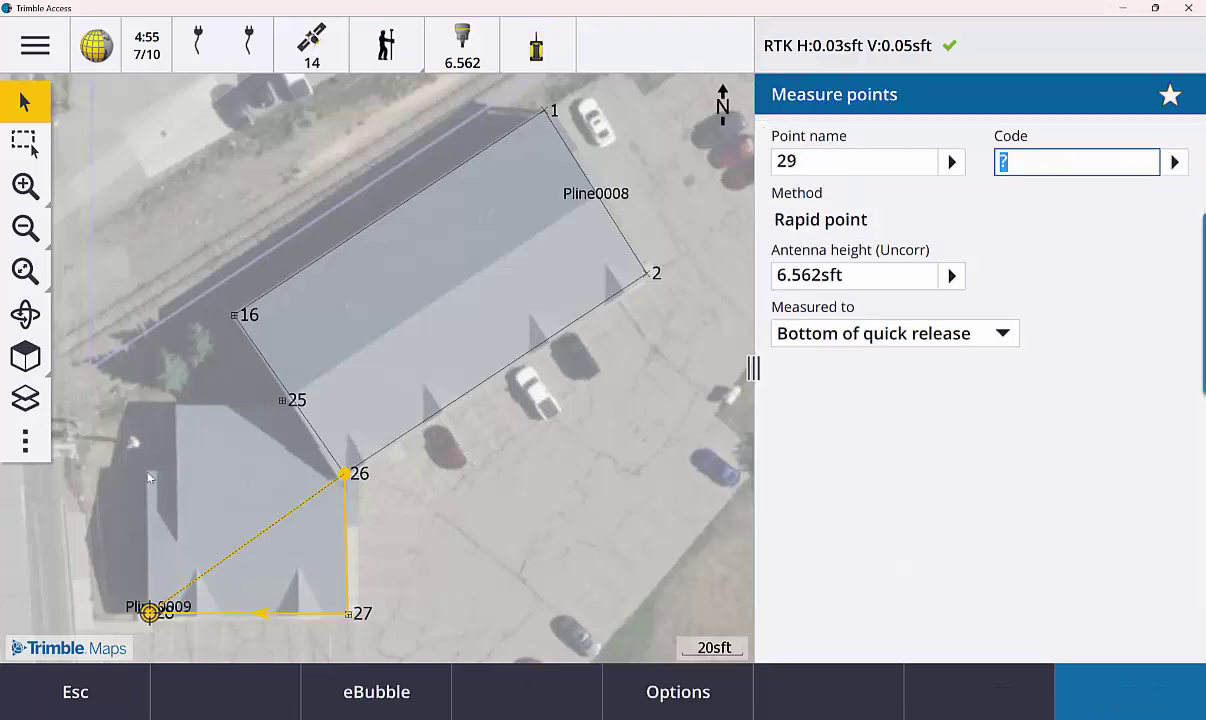
right_click(194, 505)
left_click(225, 527)
left_click(847, 314)
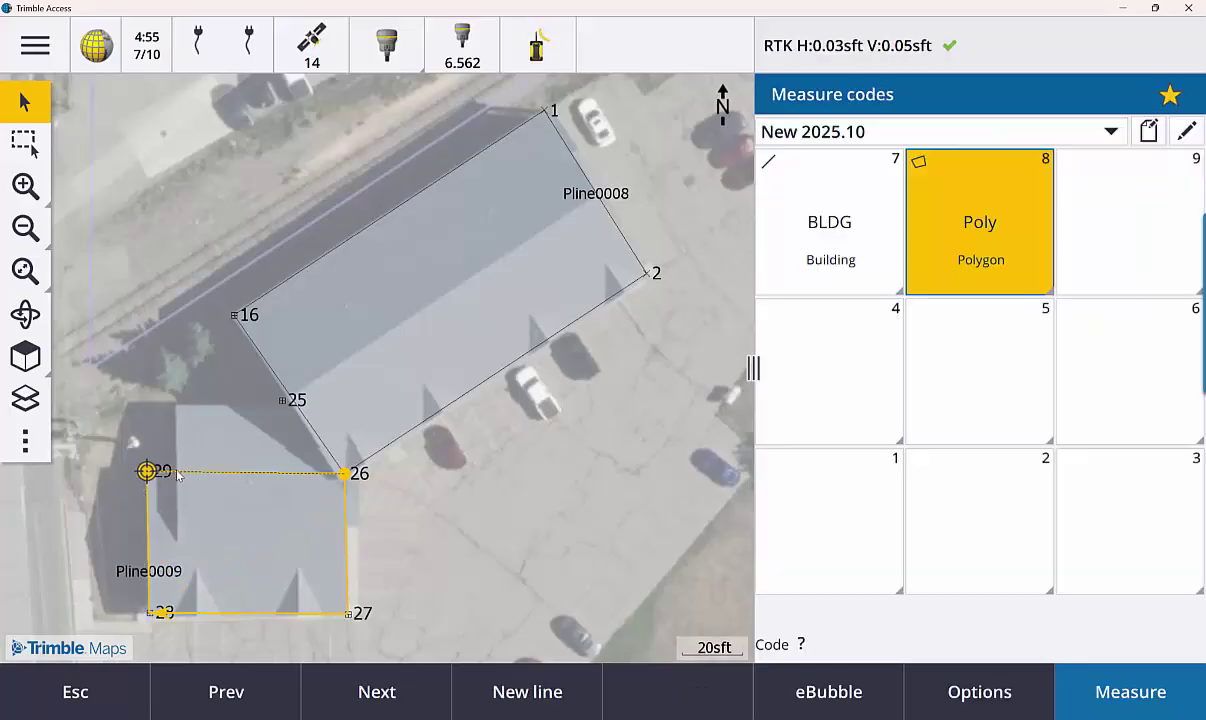
Measure point 30 east of point 29 and point 31 at the northwest corner
right_click(177, 476)
left_click(522, 481)
left_click(809, 284)
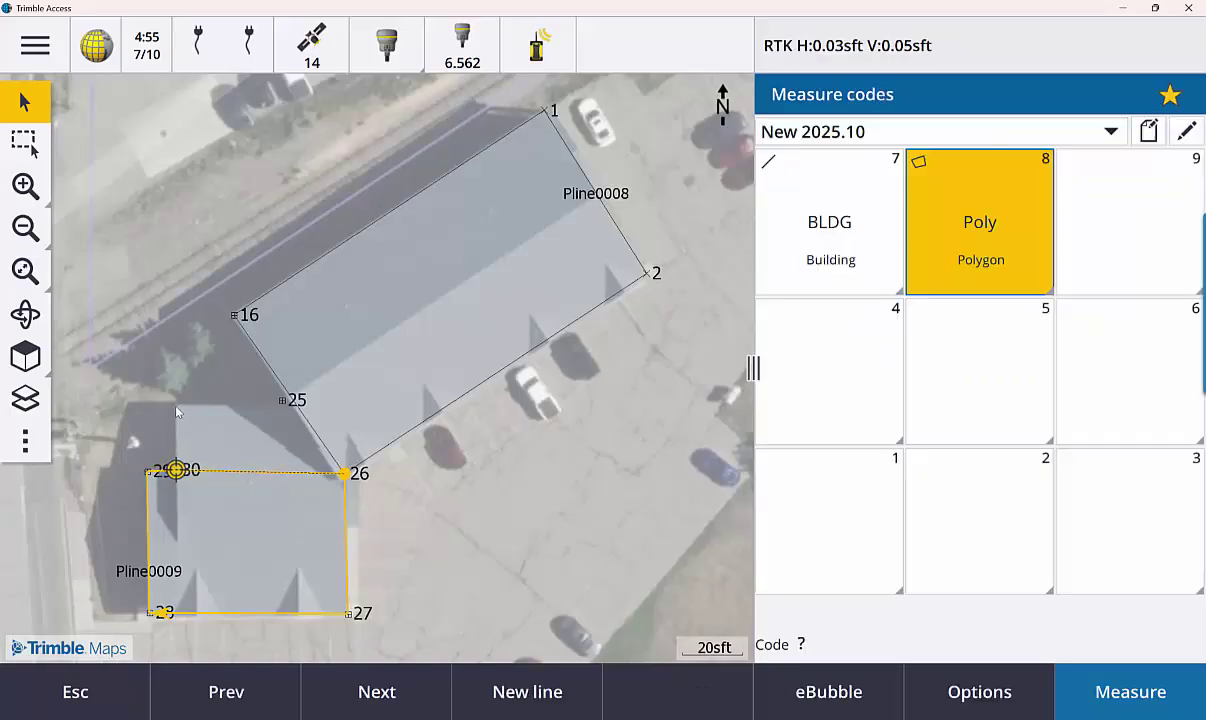
right_click(177, 410)
left_click(212, 436)
left_click(988, 232)
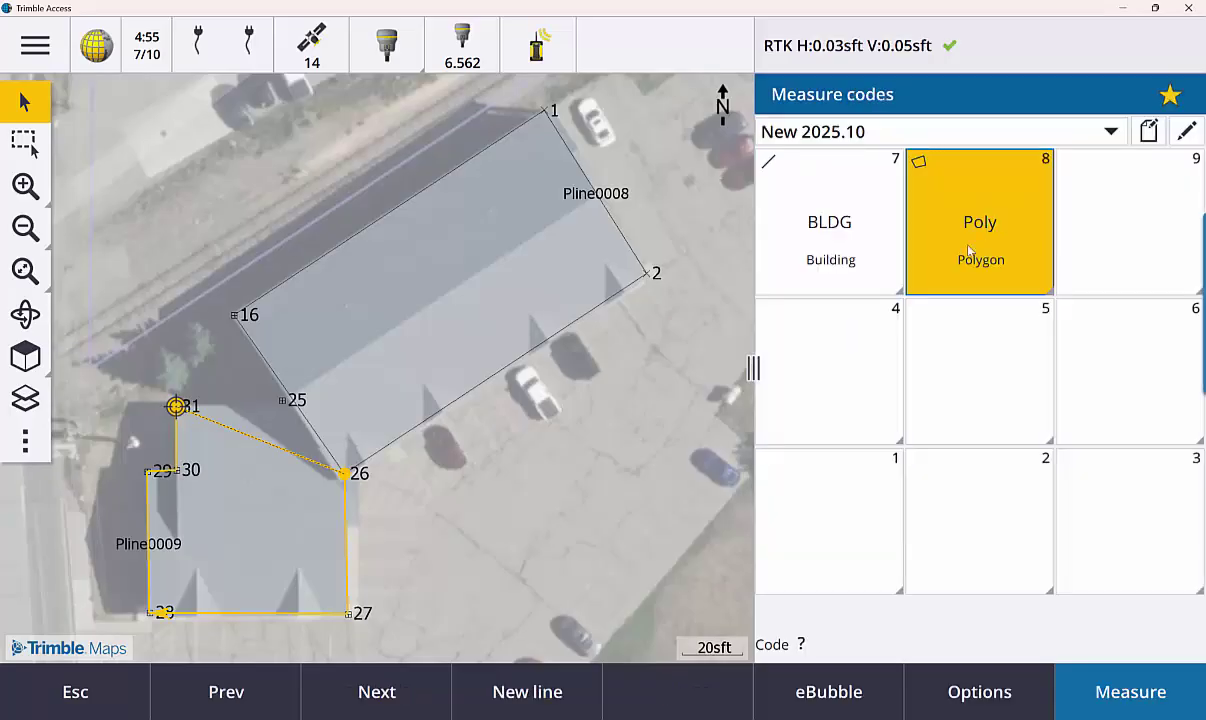
Add point 25 to Pline0009, then delete it from that outline again
left_click(283, 401)
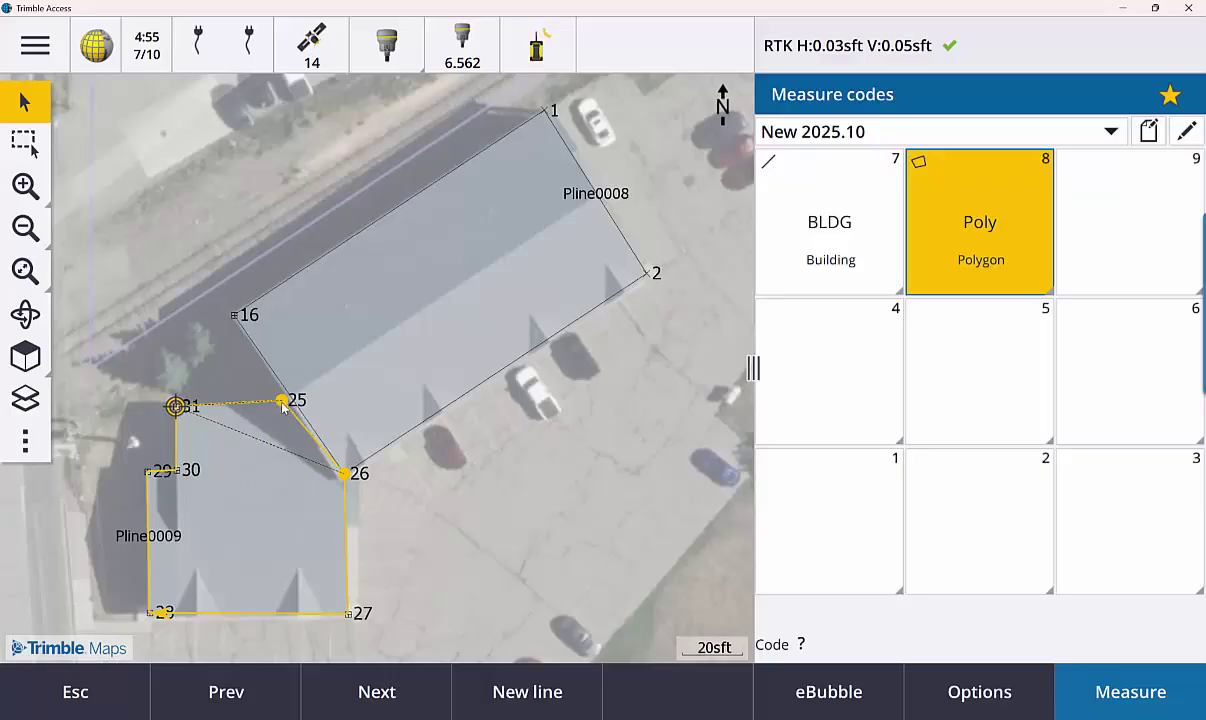
left_click(110, 696)
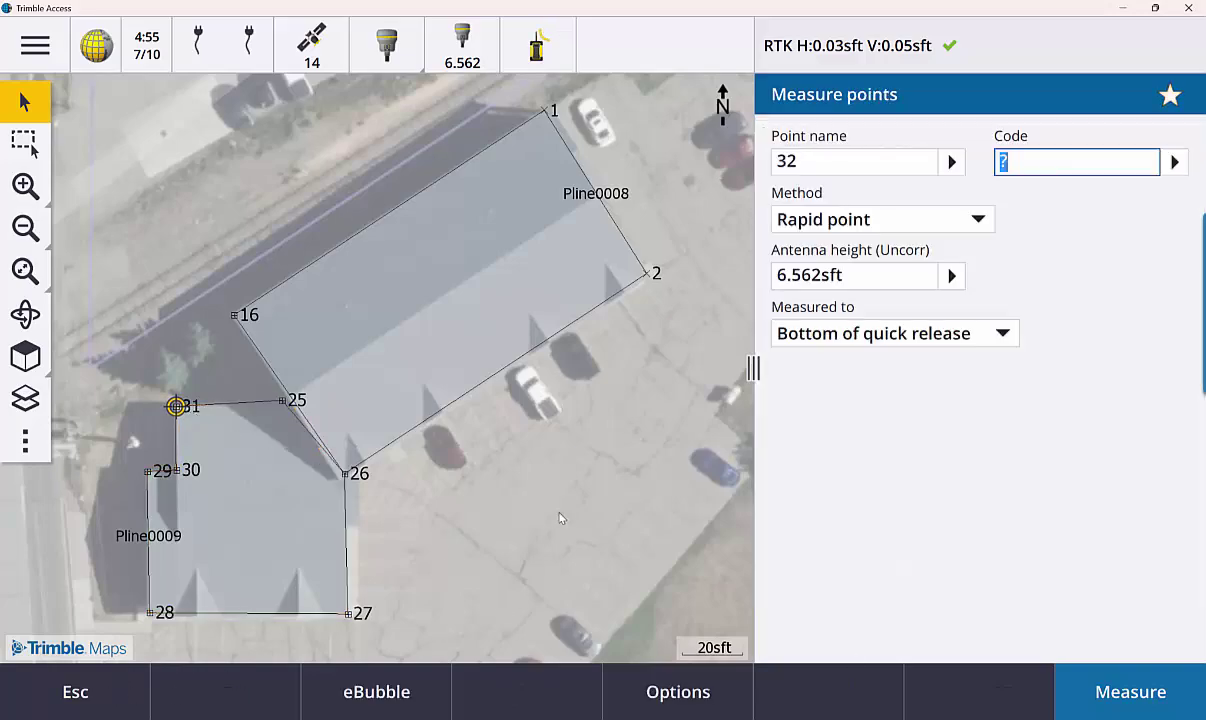
key("Escape")
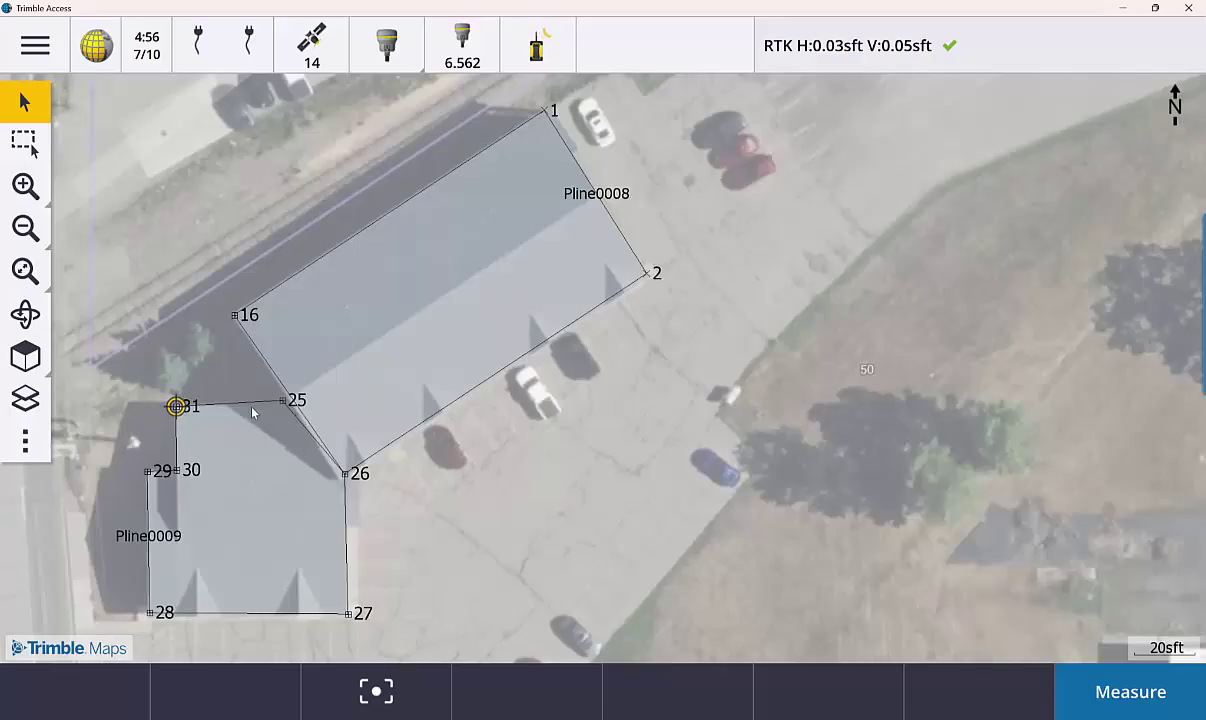
left_click(239, 378)
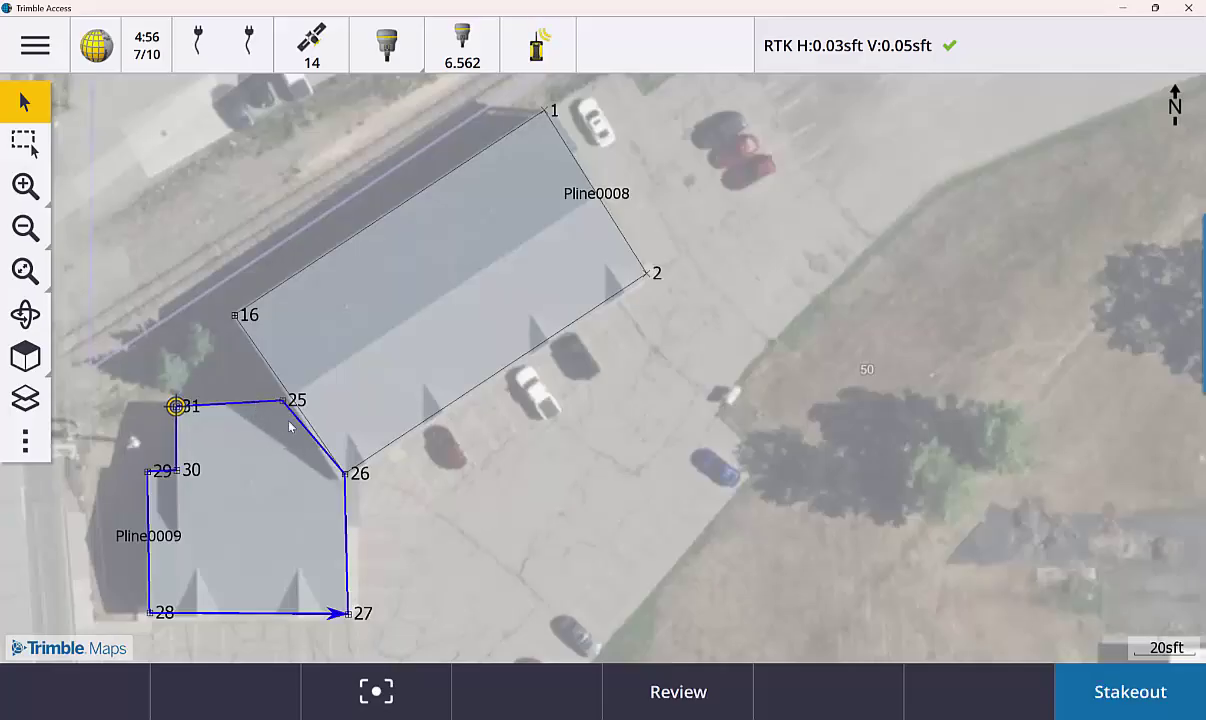
left_click(283, 402)
right_click(447, 466)
left_click(463, 440)
left_click(460, 484)
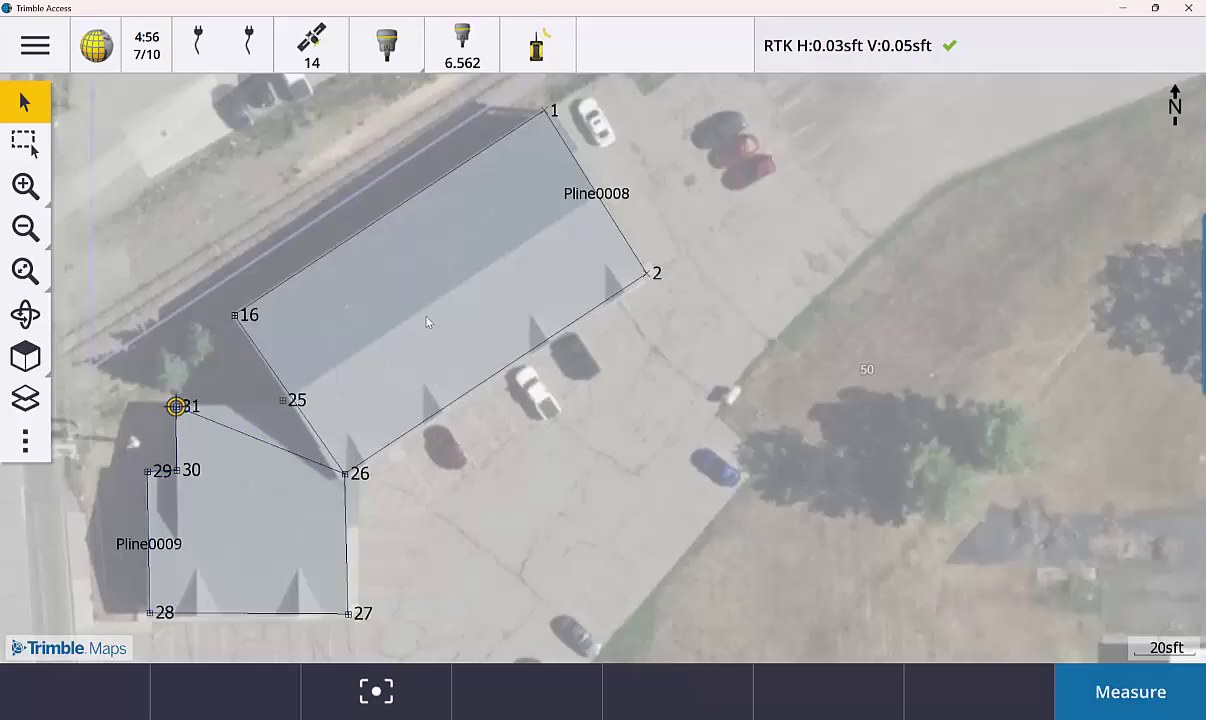
Insert point 25 as a vertex into Pline0008
left_click(320, 437)
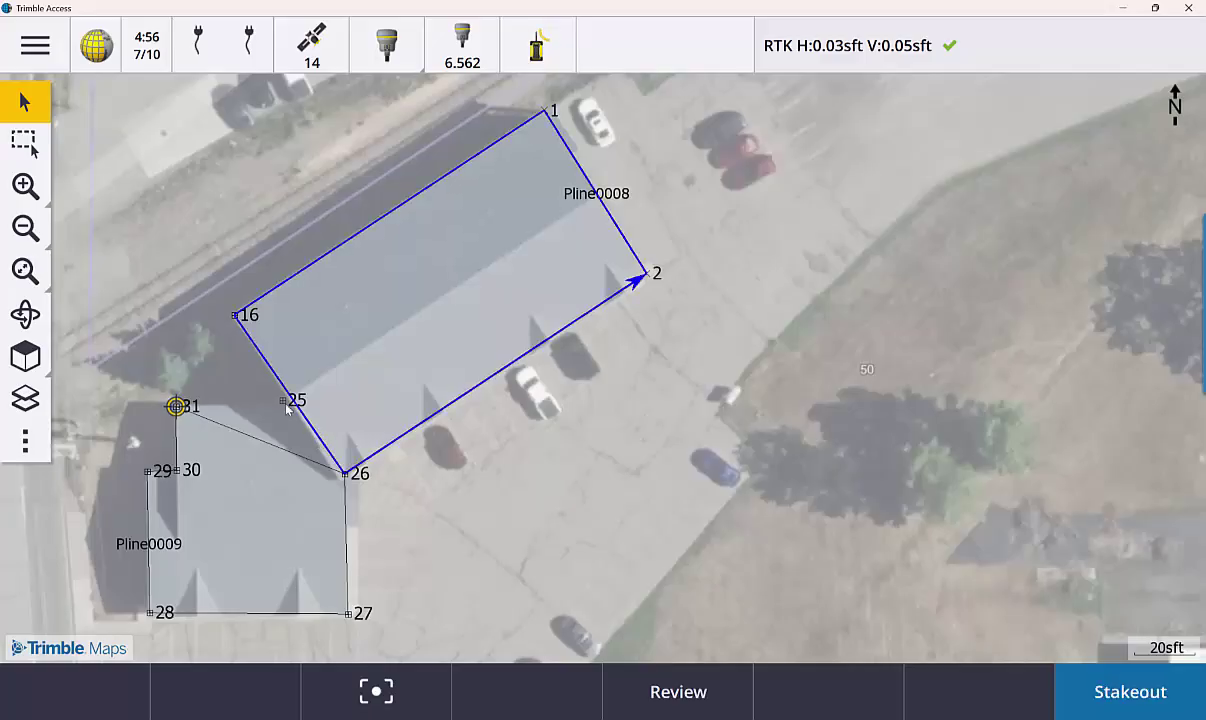
left_click(283, 400)
right_click(338, 363)
left_click(355, 328)
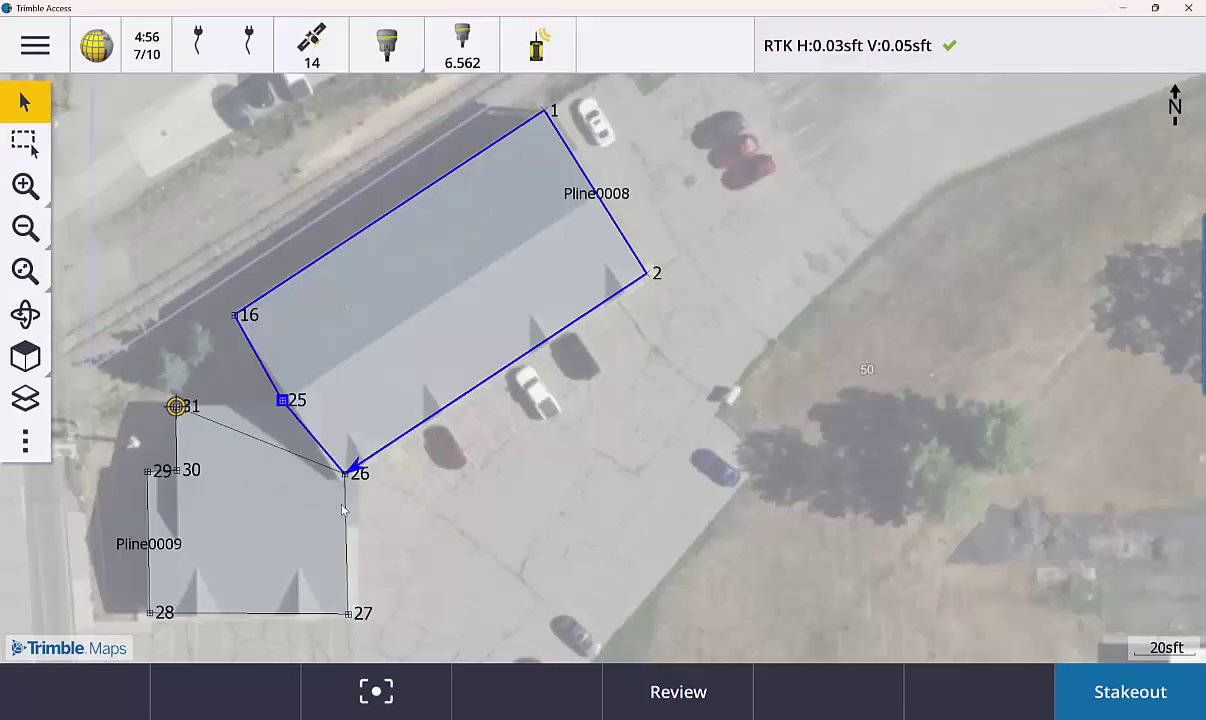
left_click(282, 468)
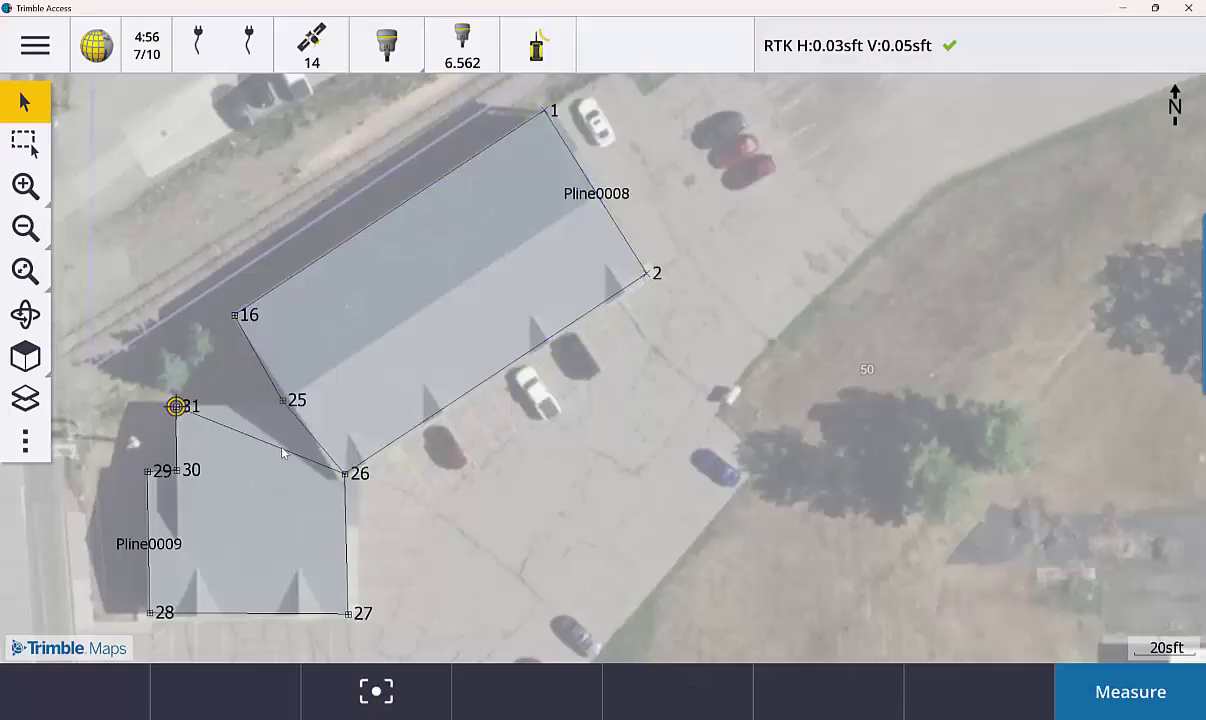
Insert point 25 back into Pline0009 so both outlines share it
left_click(283, 450)
left_click(284, 406)
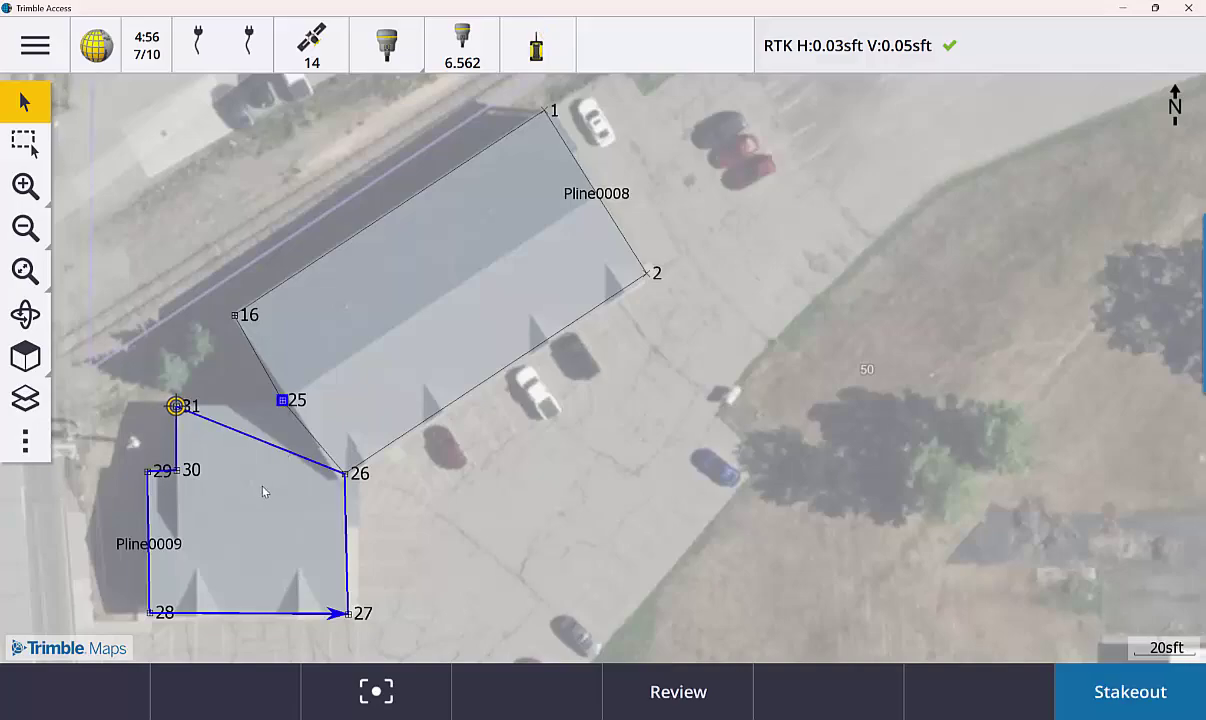
right_click(248, 462)
left_click(503, 513)
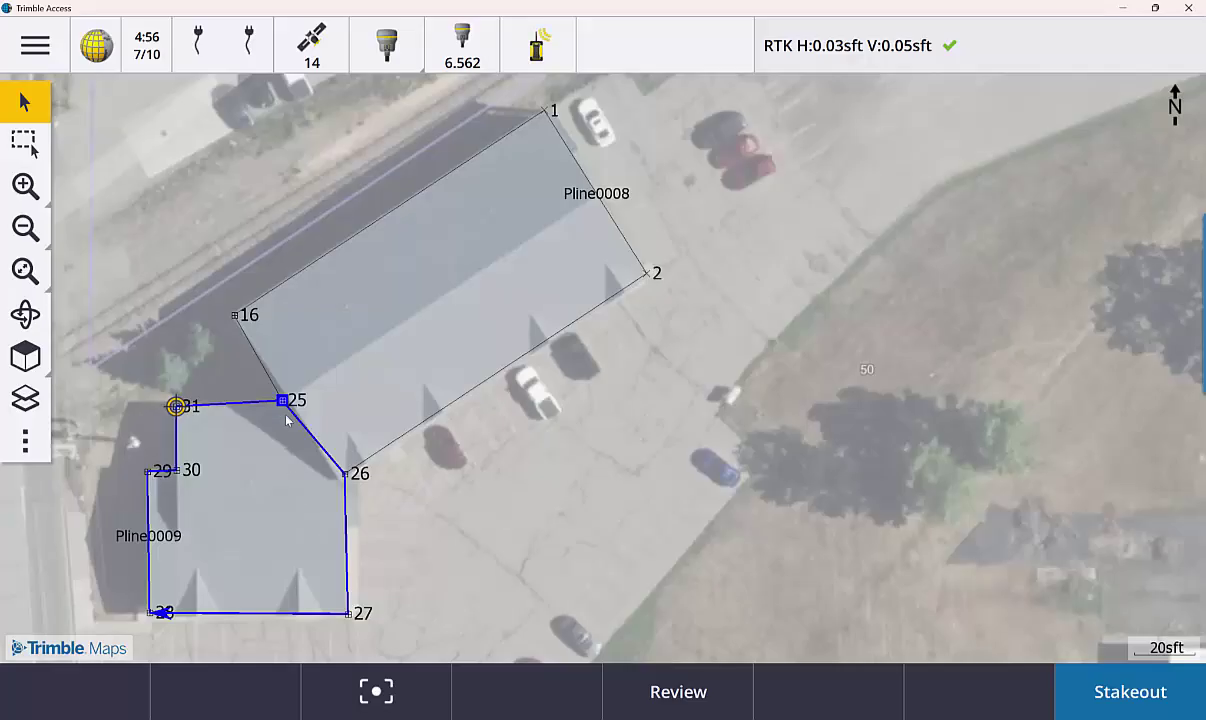
Clear the selection and show the Snap-to toolbar from the map's more options
left_click(393, 502)
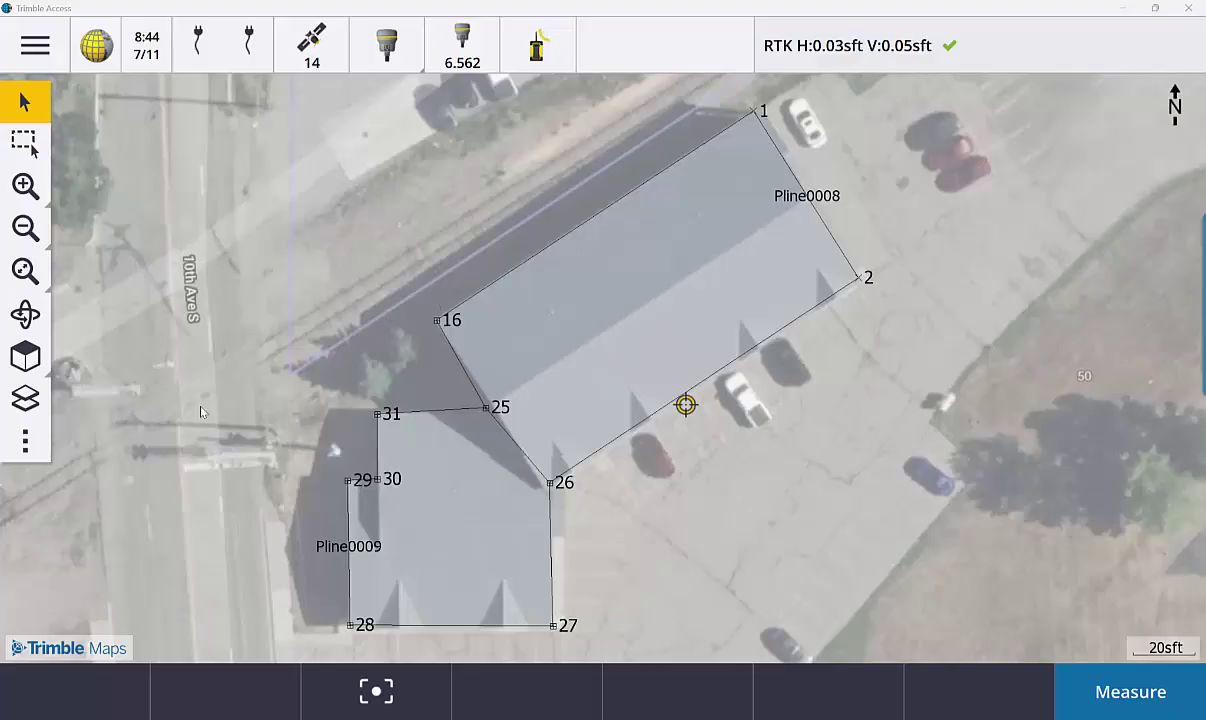
left_click(26, 442)
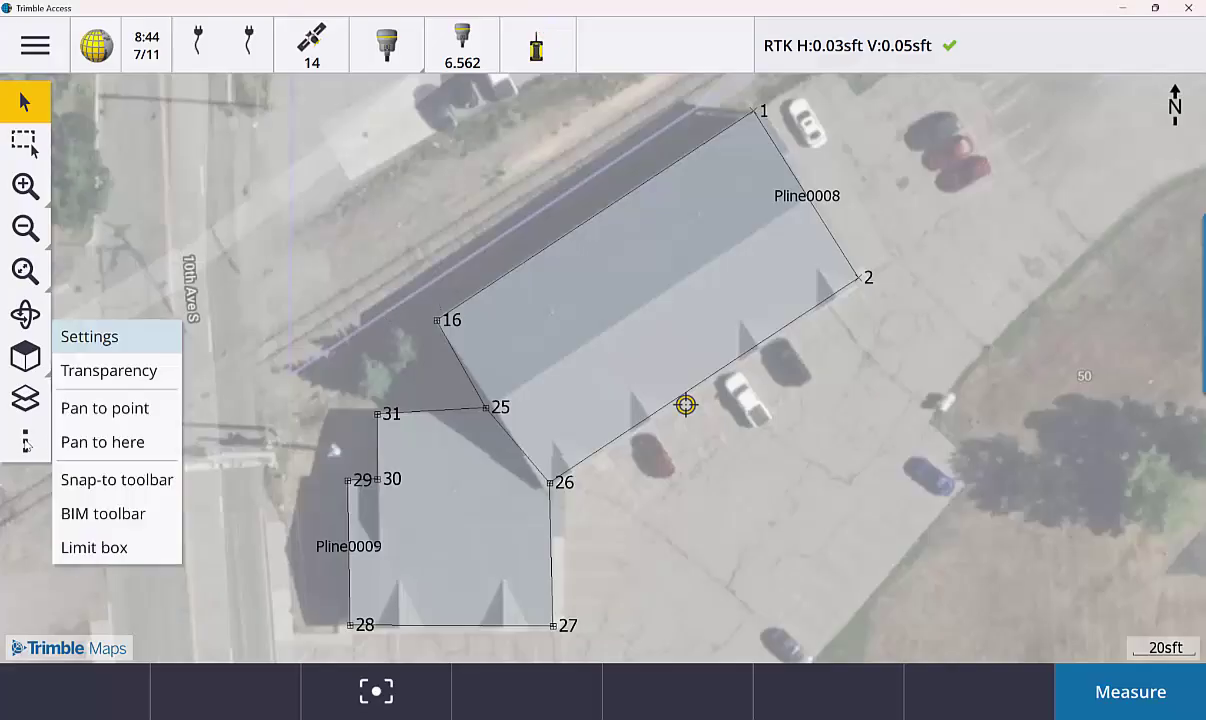
left_click(115, 482)
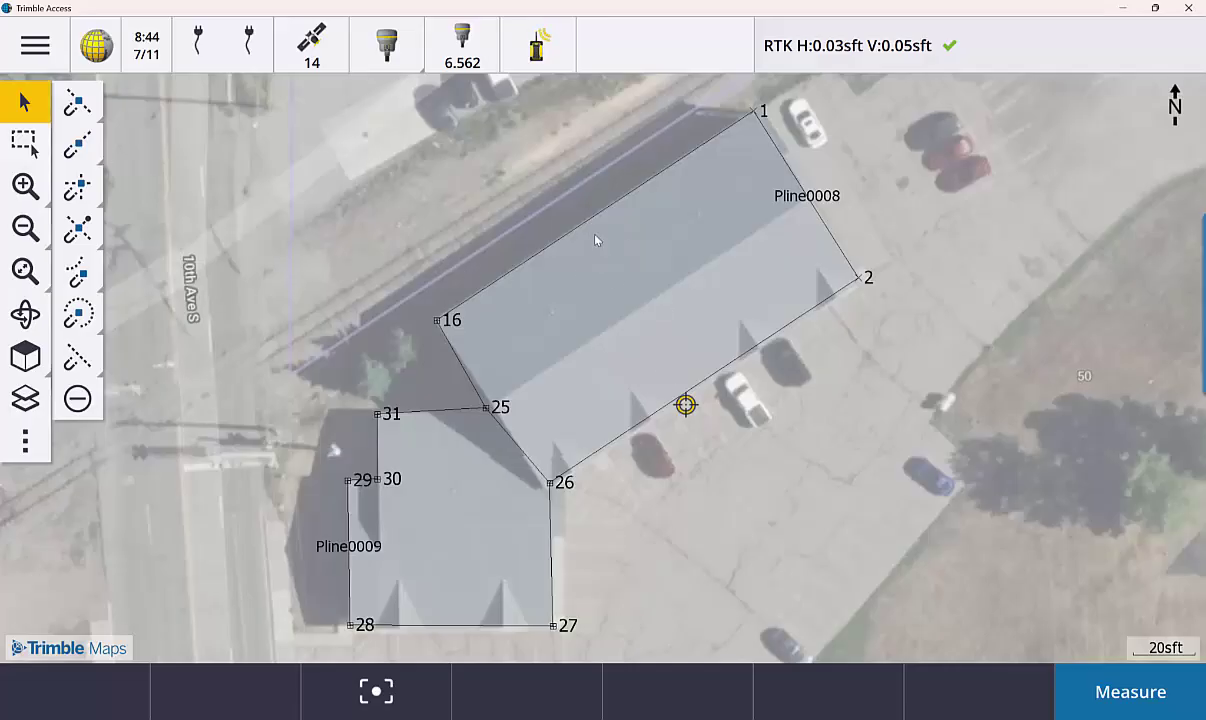
Snap to the midpoints of Pline0008's north and south edges and store them as points 11 and 12
left_click(80, 106)
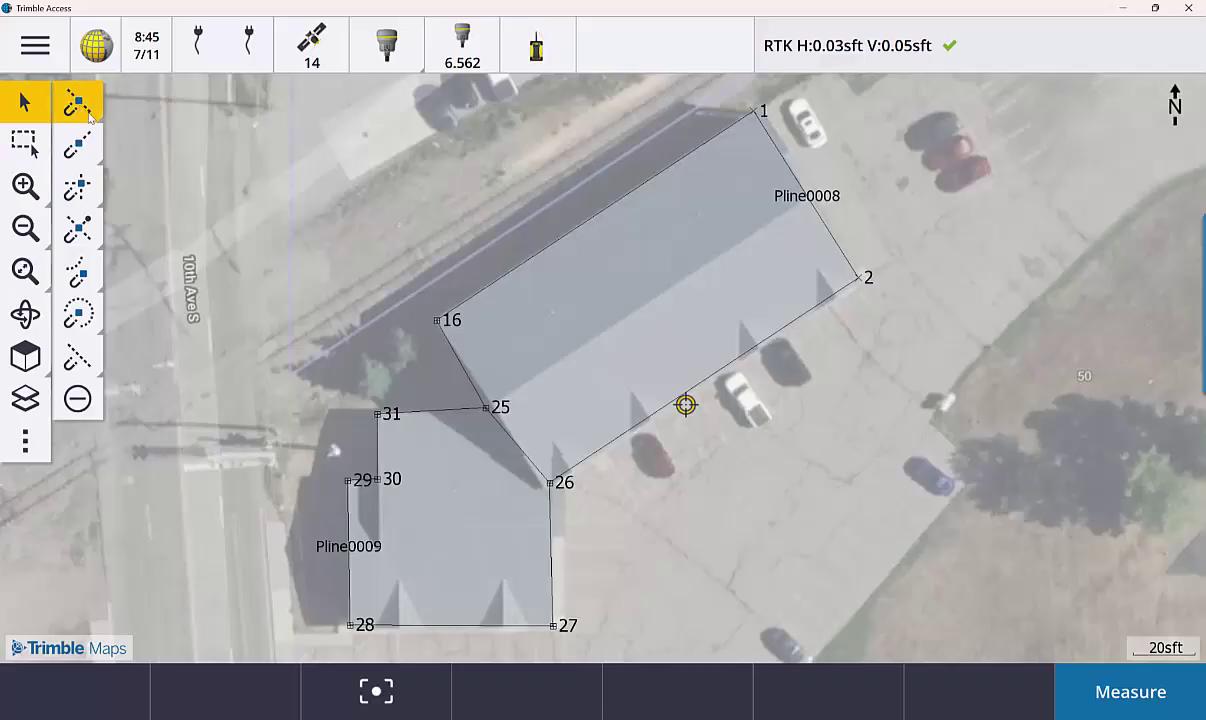
right_click(576, 234)
left_click(581, 245)
left_click(583, 234)
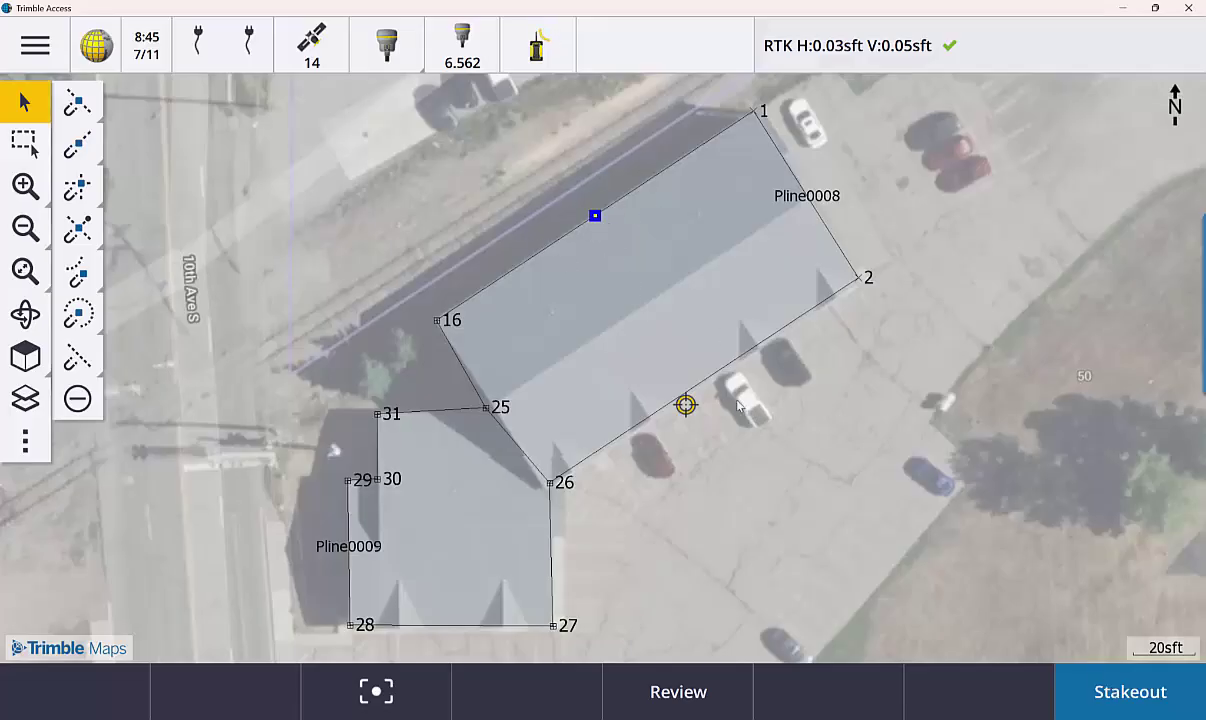
left_click(714, 380)
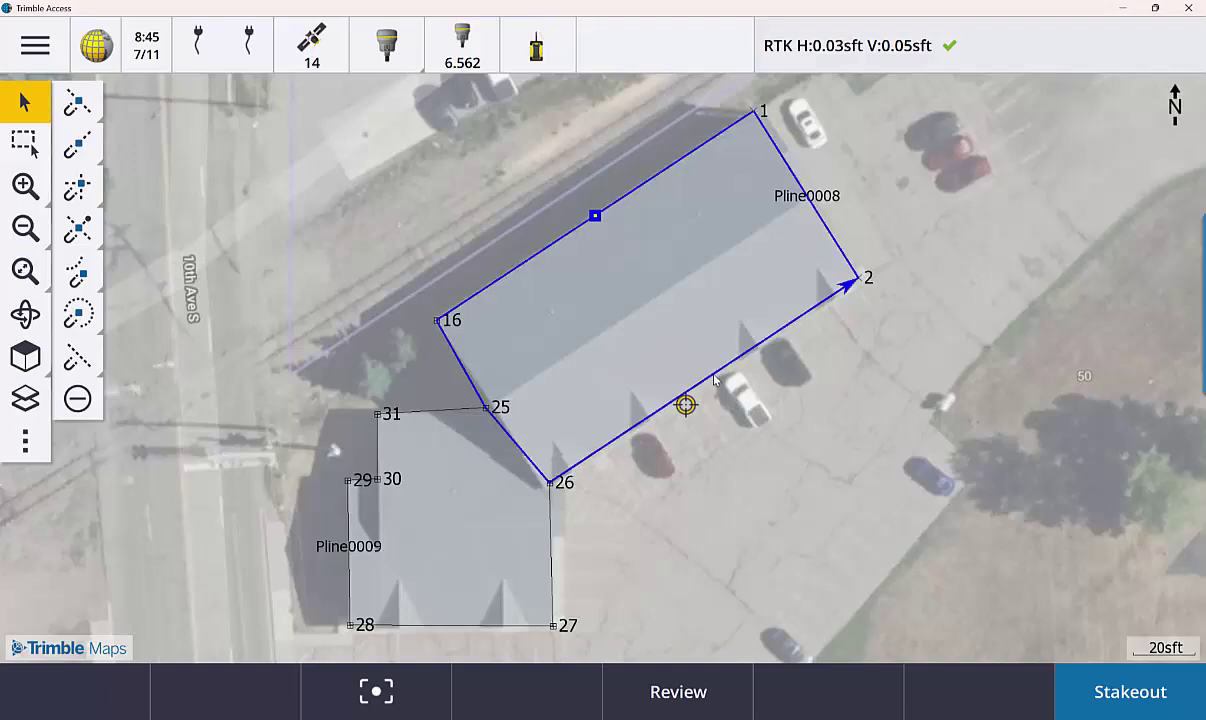
left_click(76, 102)
left_click(705, 380)
right_click(895, 390)
left_click(818, 382)
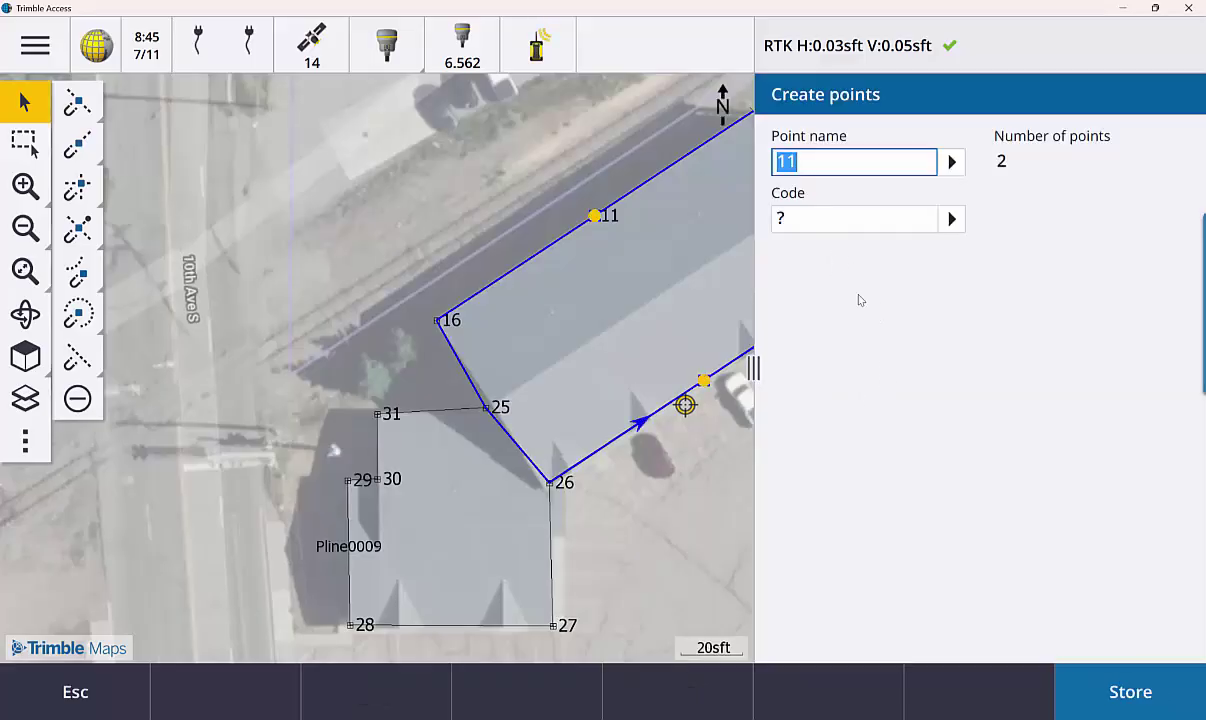
left_click(1150, 710)
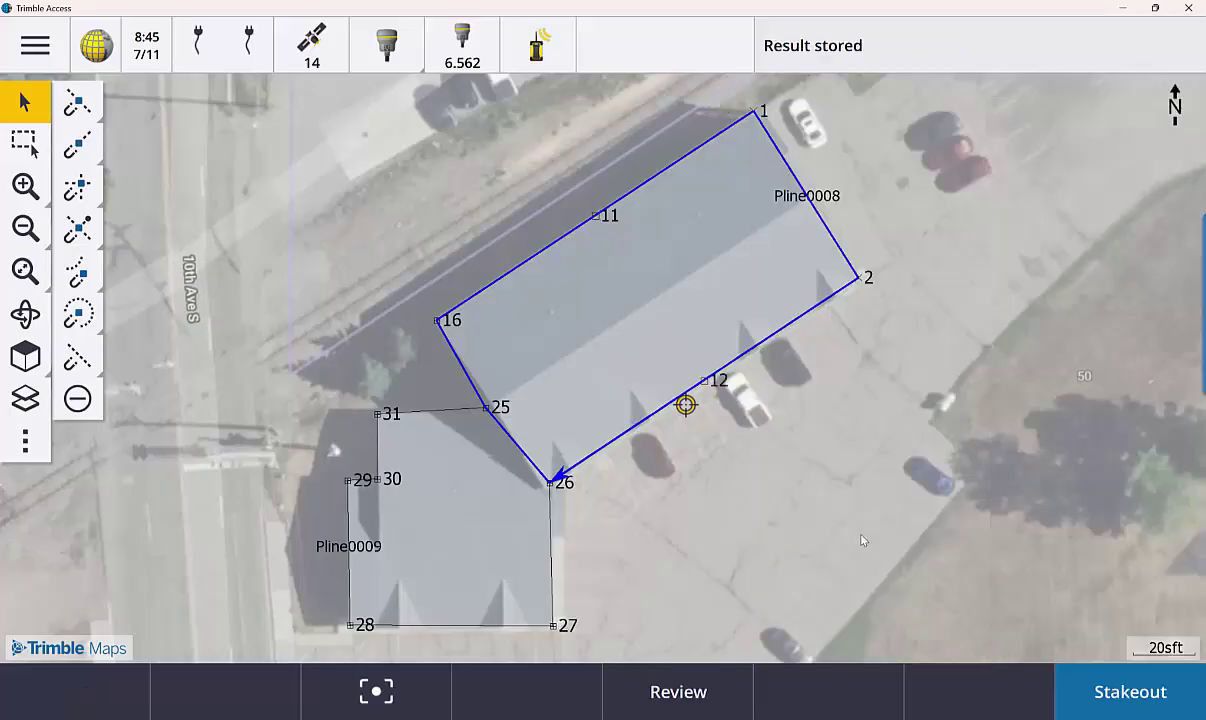
left_click(810, 502)
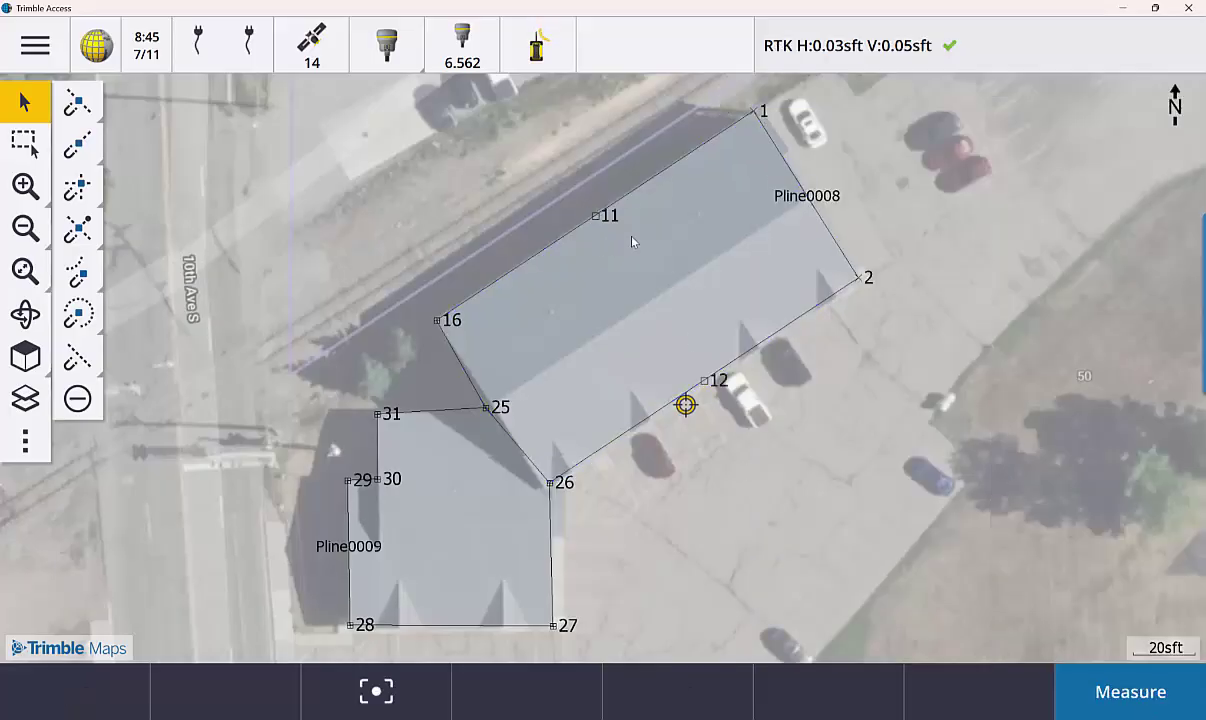
Key in and store Line0179 from point 11 to point 12, 64.059 sft long
left_click(595, 215)
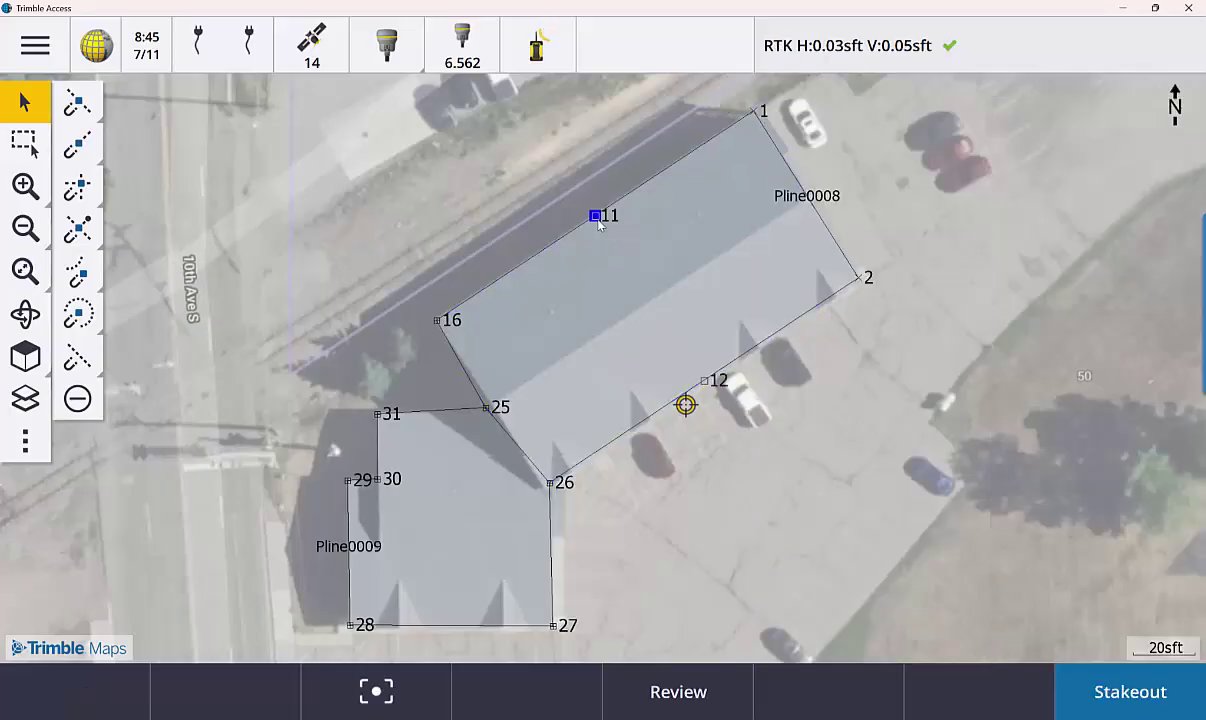
left_click(705, 381)
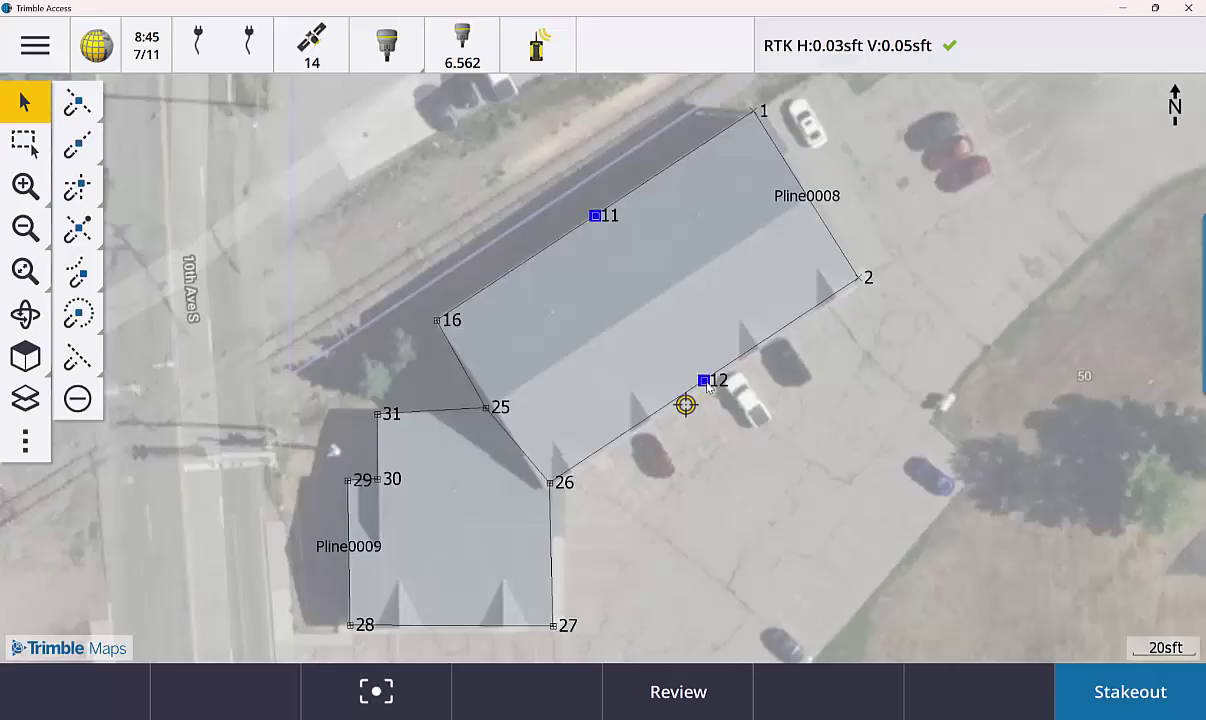
right_click(826, 390)
left_click(754, 299)
left_click(1122, 706)
left_click(1117, 705)
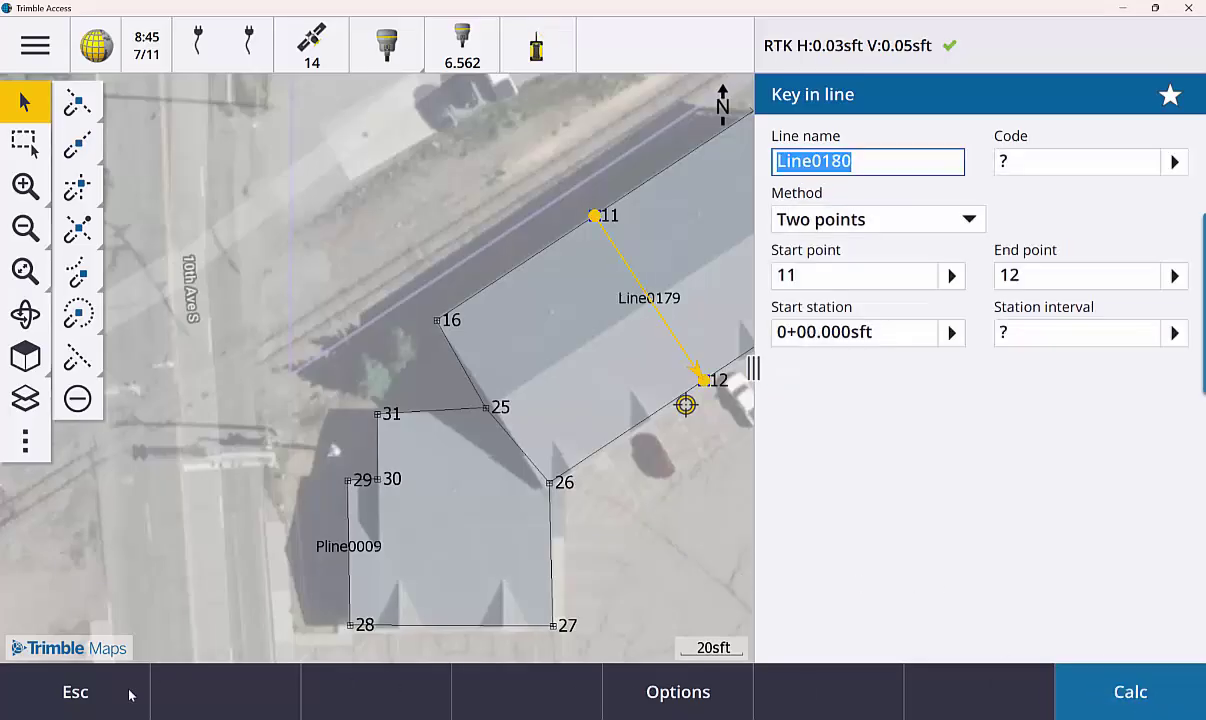
left_click(75, 692)
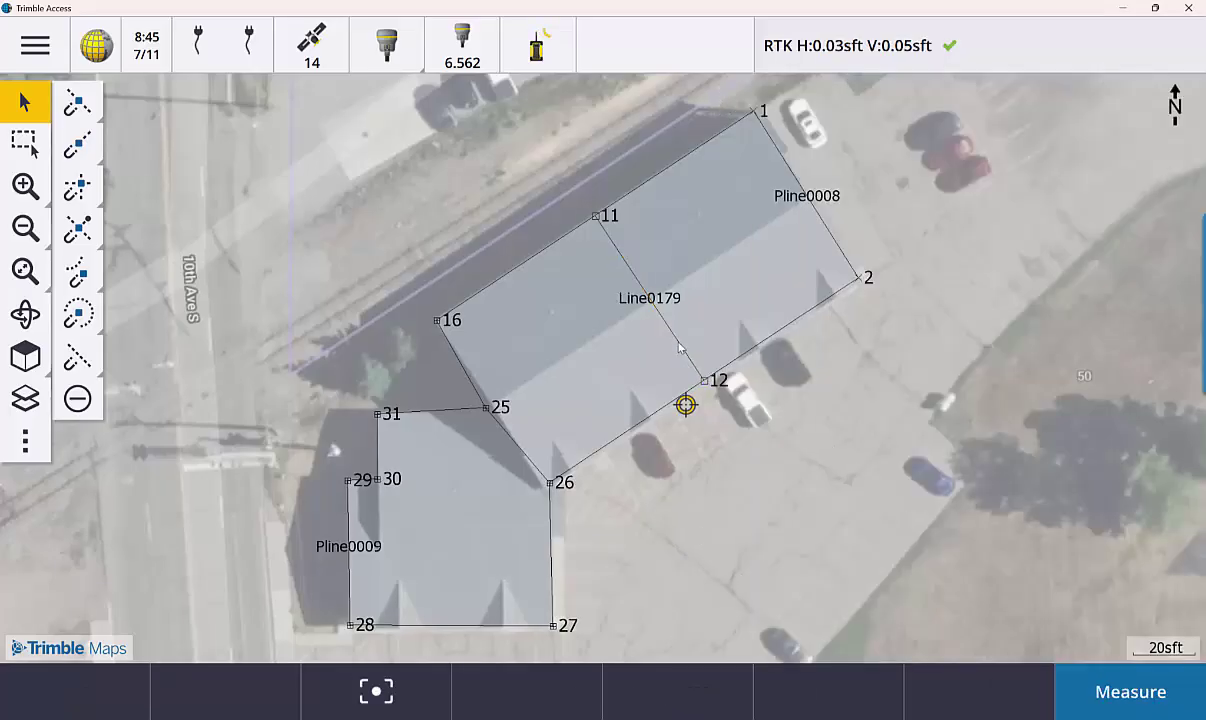
left_click(642, 326)
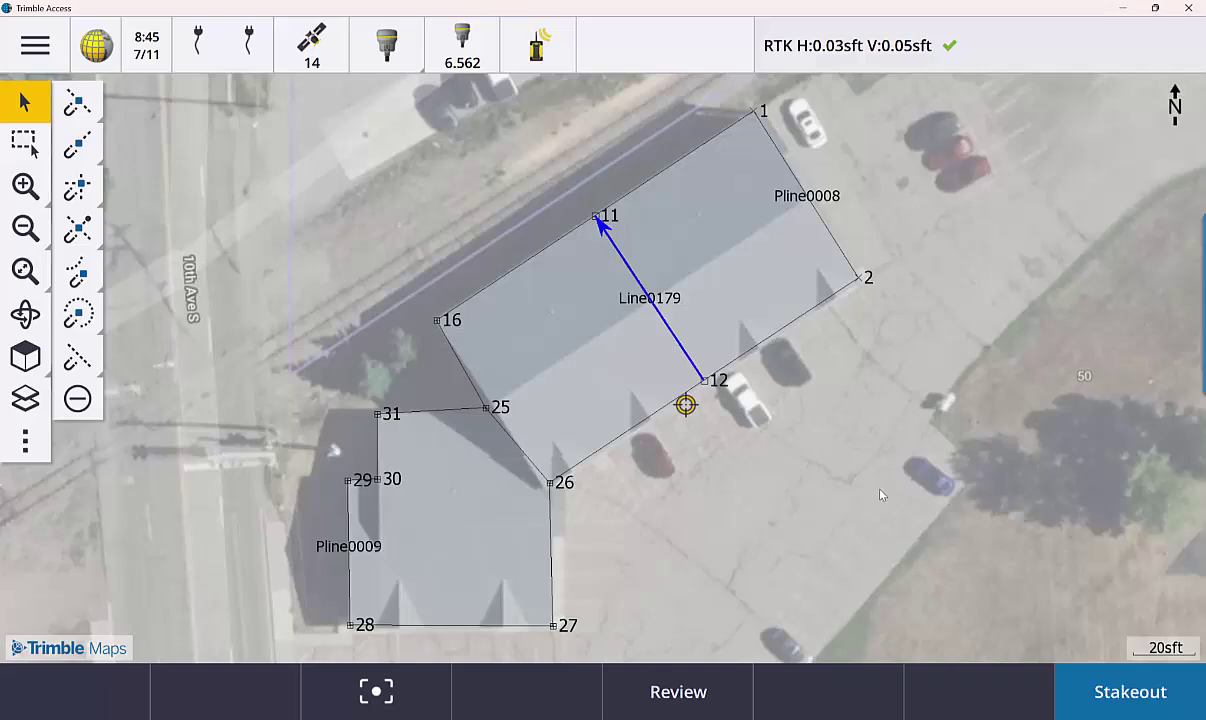
left_click(909, 516)
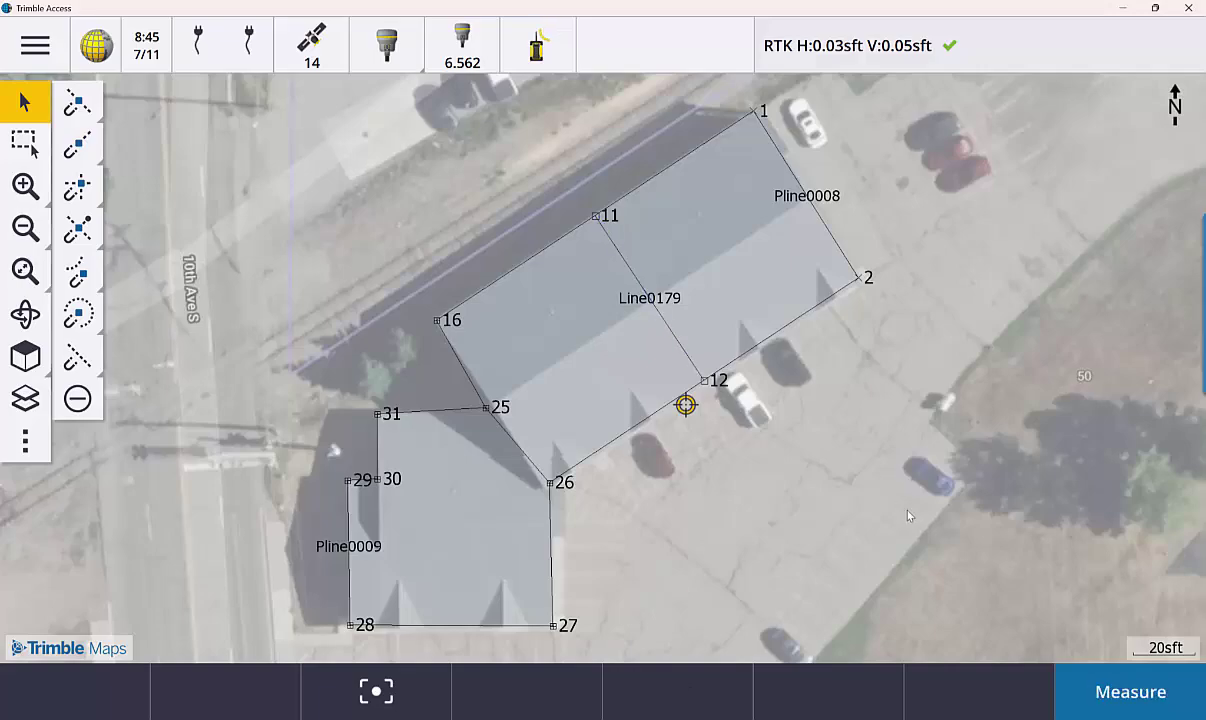